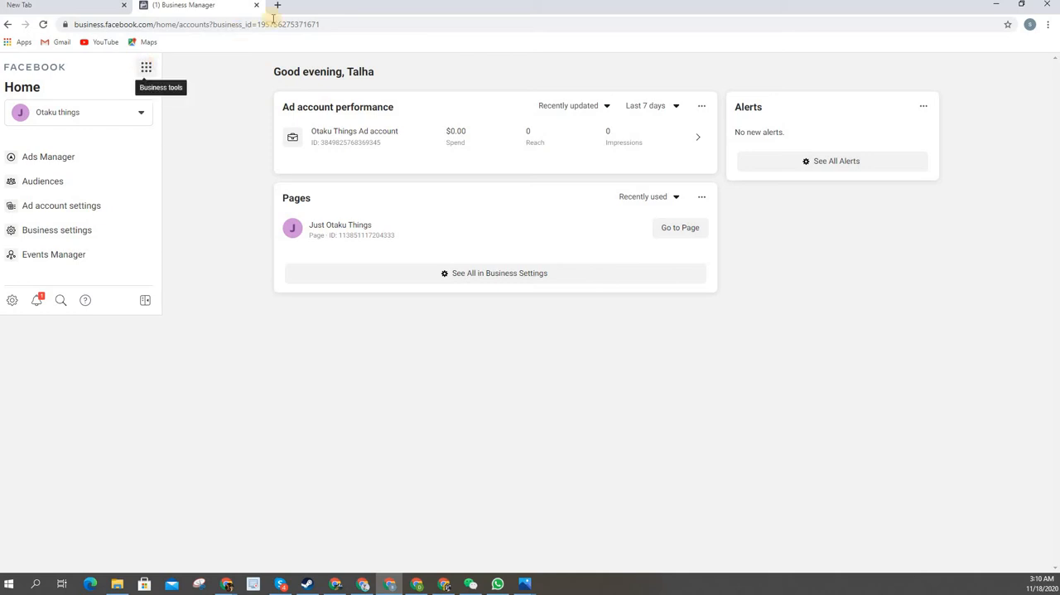
Open the business settings for Otaku things and start inviting a new person under People
left_click(146, 67)
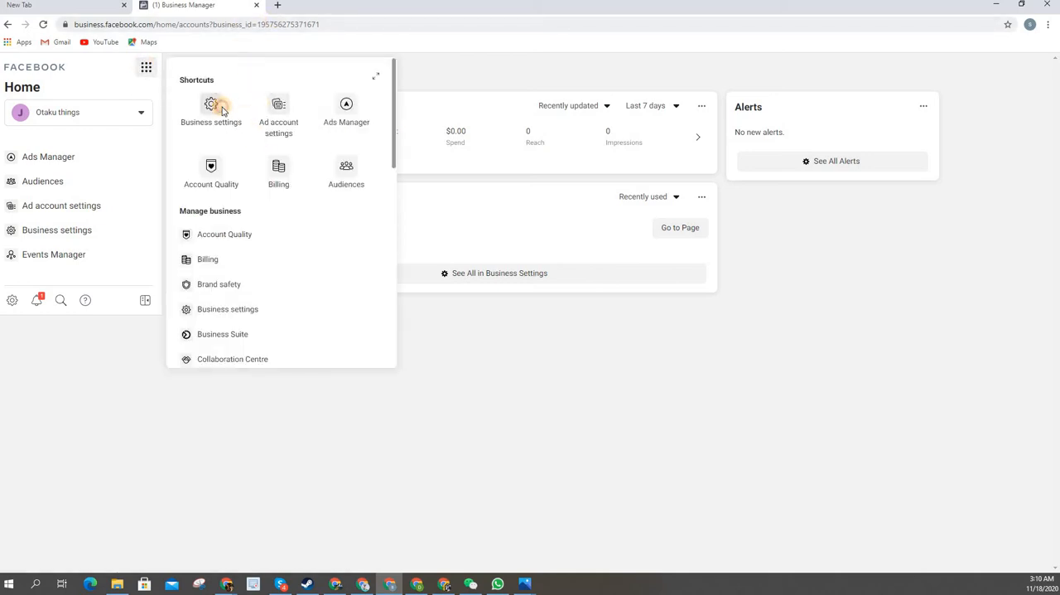
left_click(222, 110)
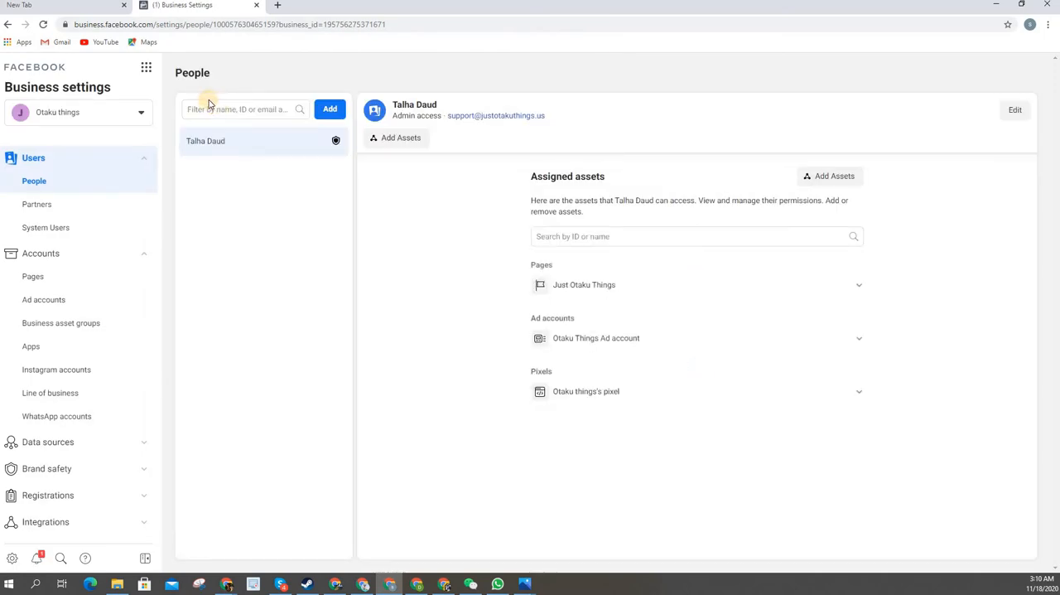
left_click(267, 109)
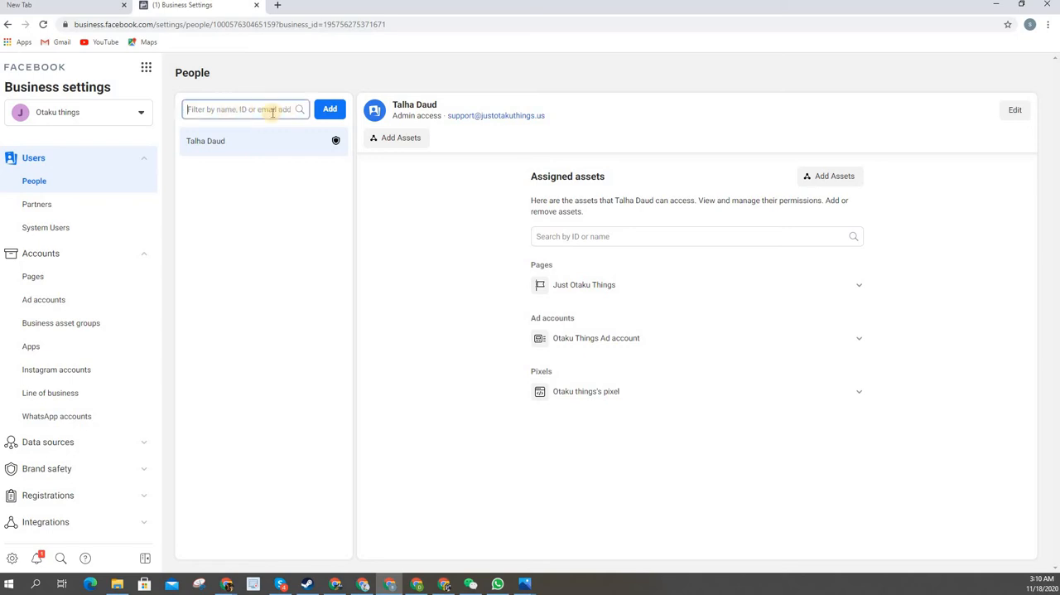
left_click(330, 108)
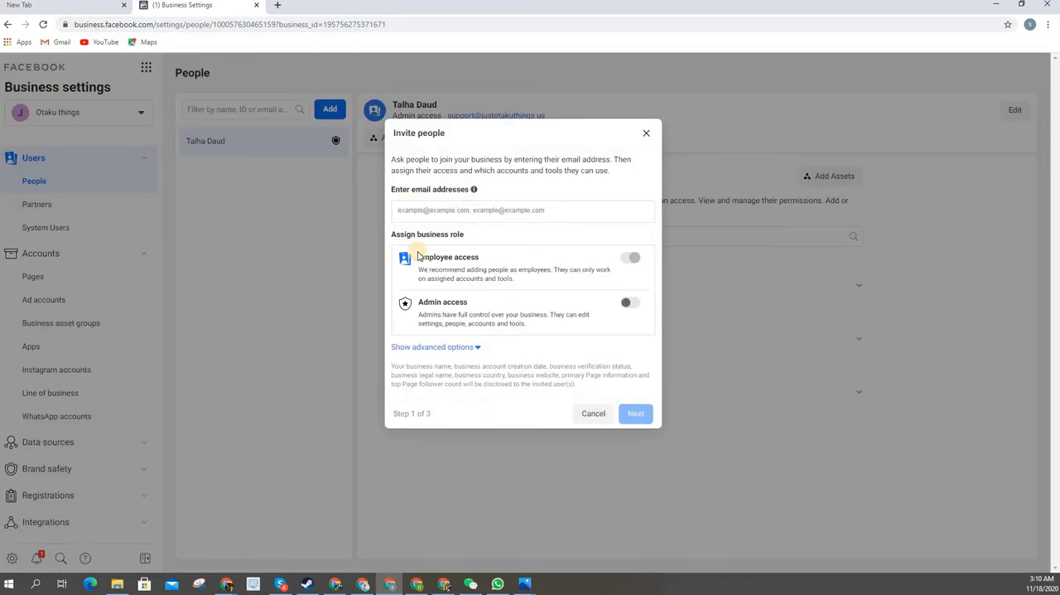
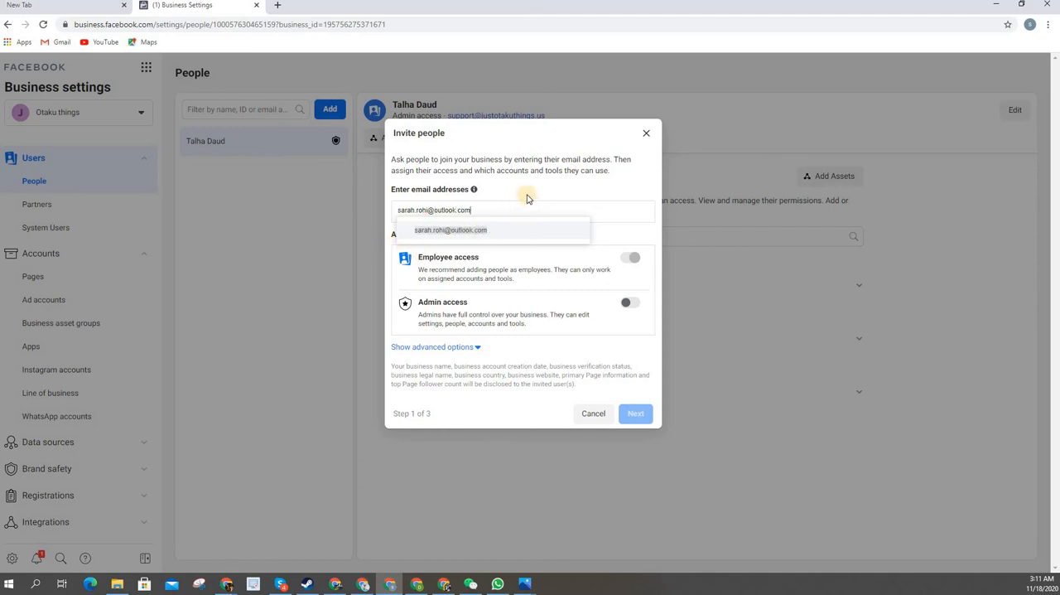
Enter the invitee's email address and continue to asset assignment with Employee access as the business role
left_click(487, 235)
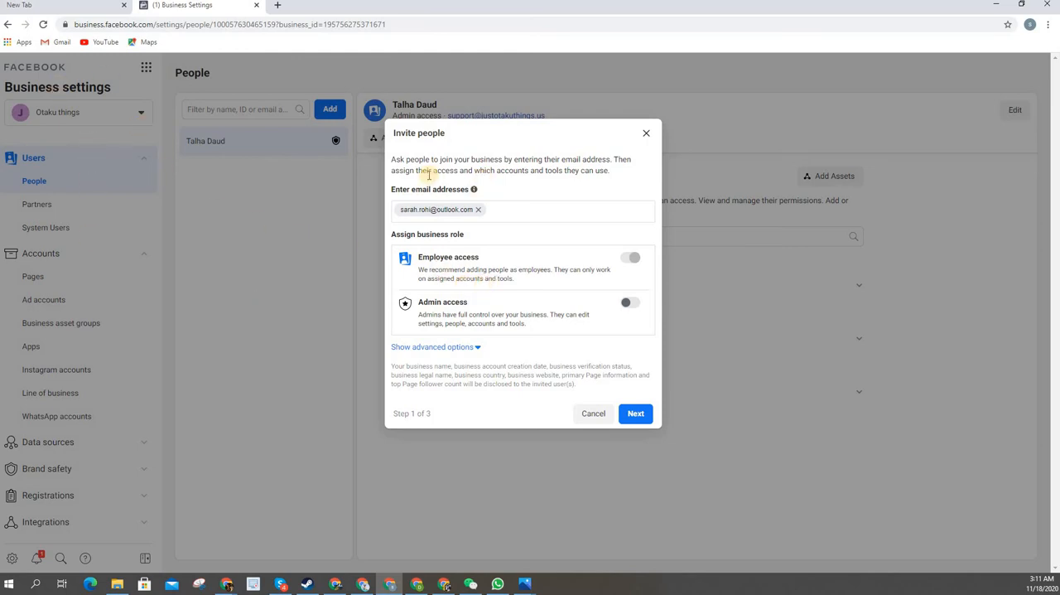
mouse_move(473, 189)
triple_click(424, 258)
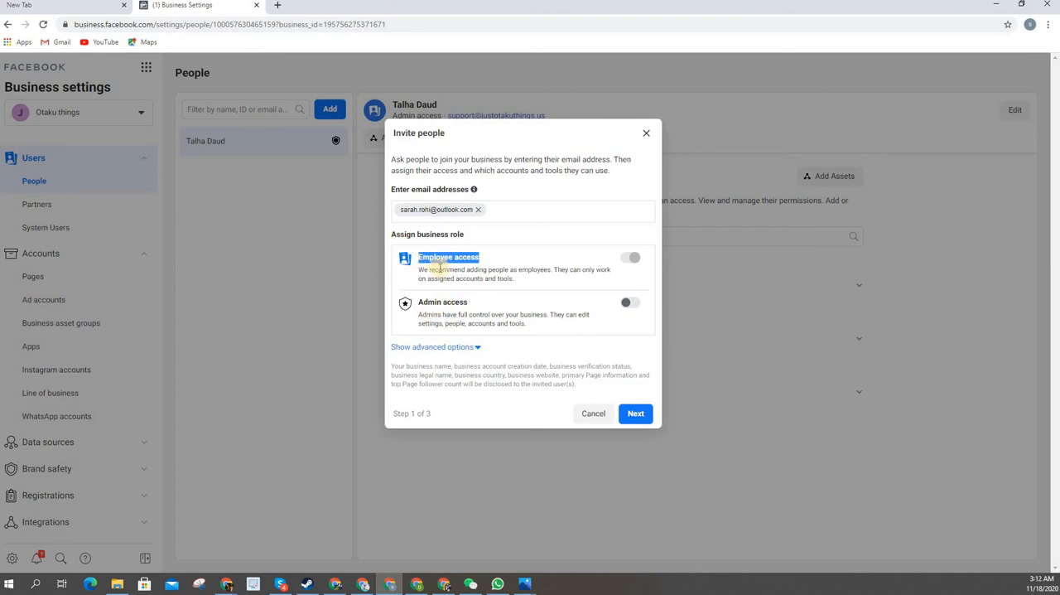
left_click(636, 416)
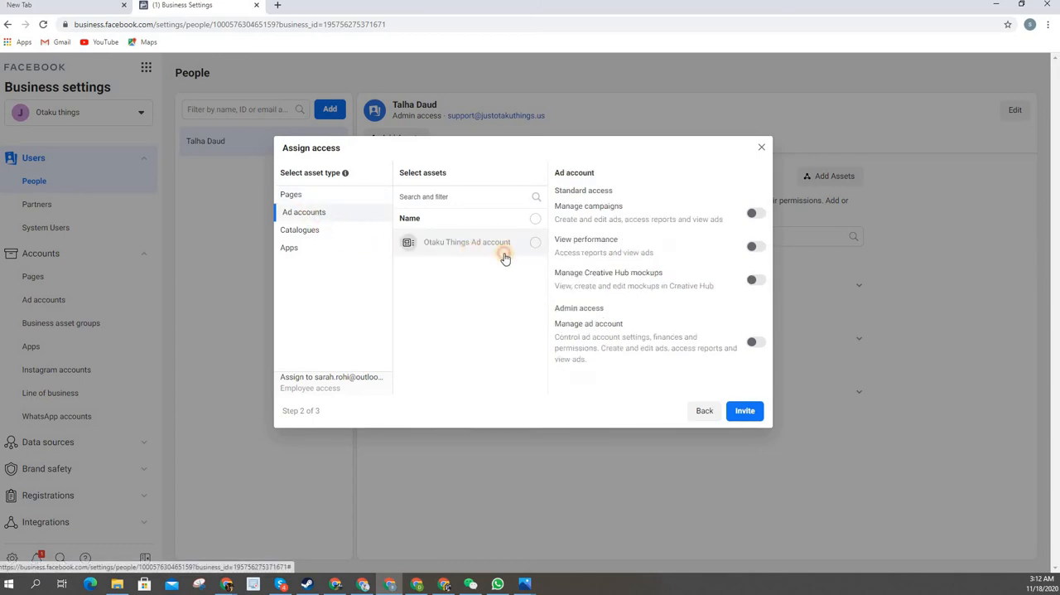
Assign the Otaku Things Ad account to the invitee with Manage ad account admin access
left_click(502, 249)
left_click(755, 215)
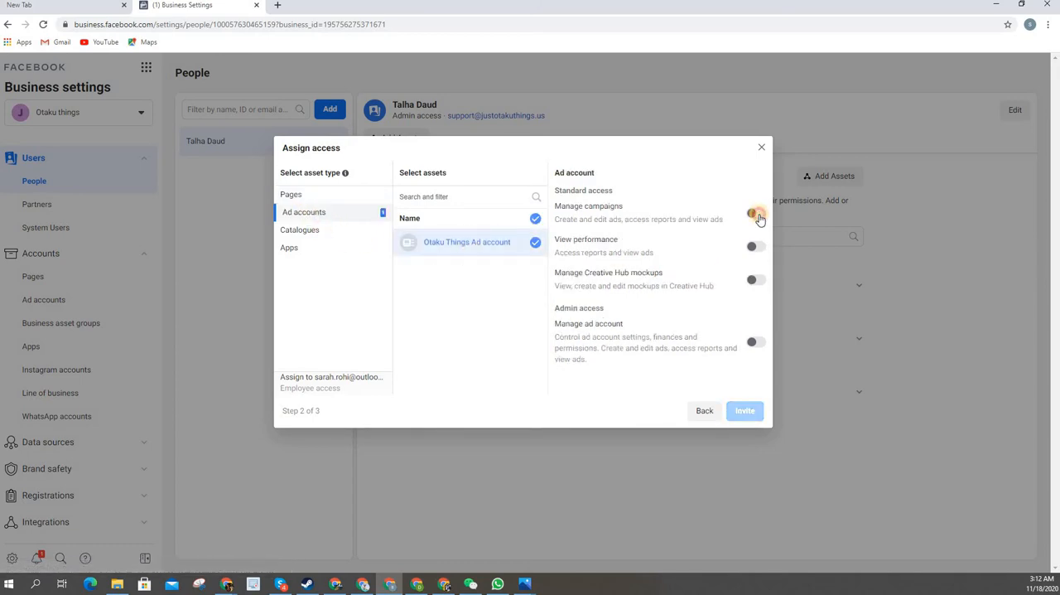
left_click(755, 342)
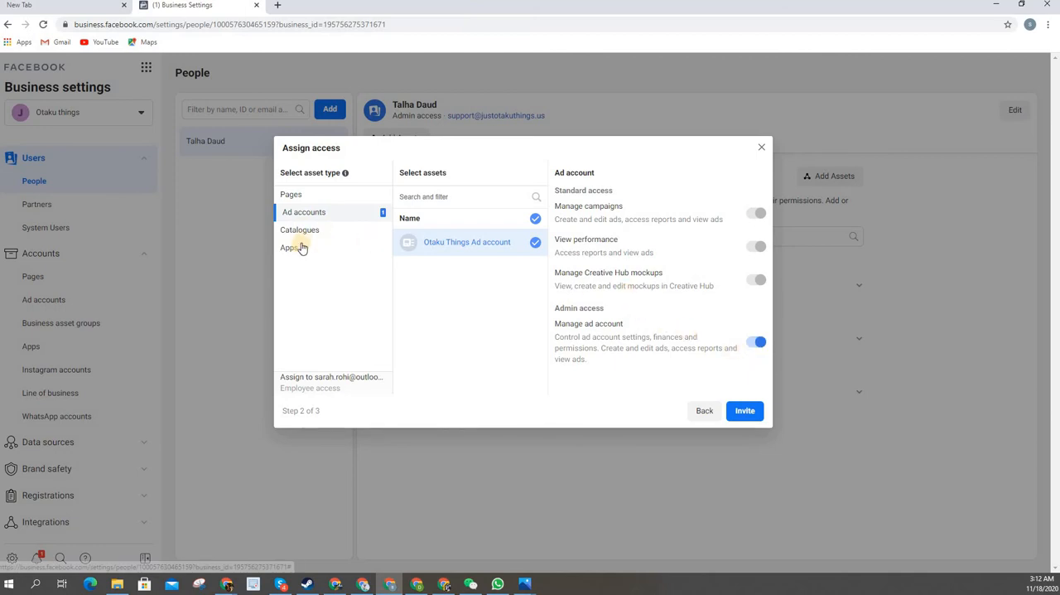
Assign the Just Otaku Things page to the invitee with Publish content and Manage Page access
left_click(313, 199)
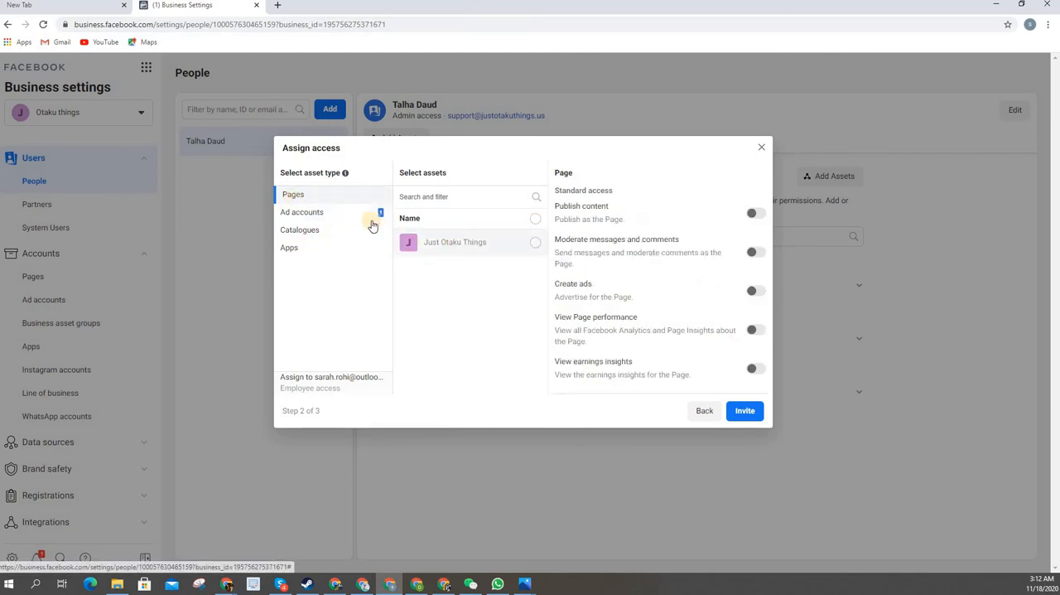
left_click(754, 216)
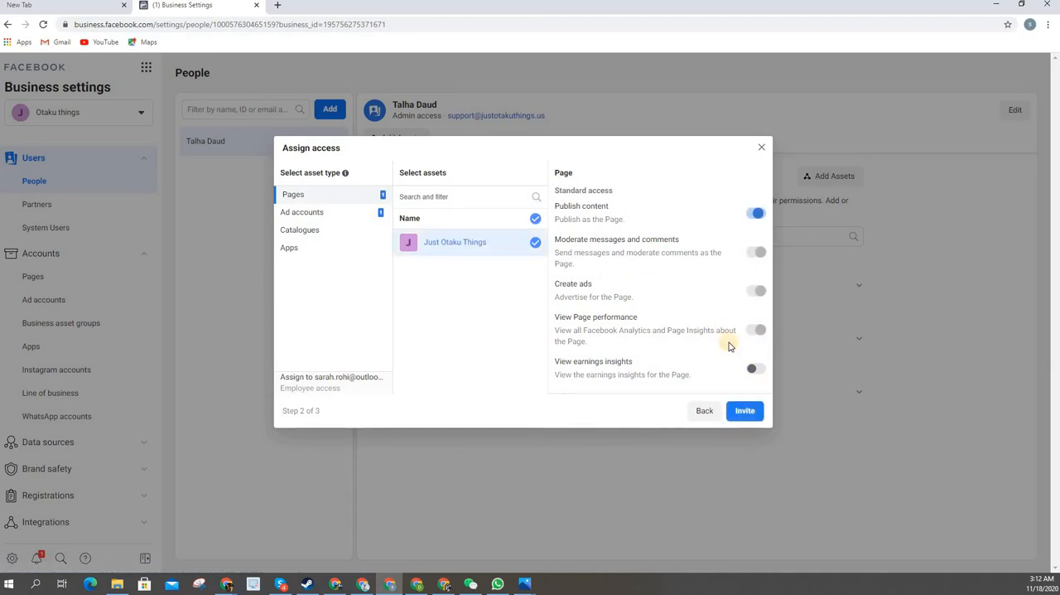
scroll(757, 349, "down", 2)
left_click(756, 349)
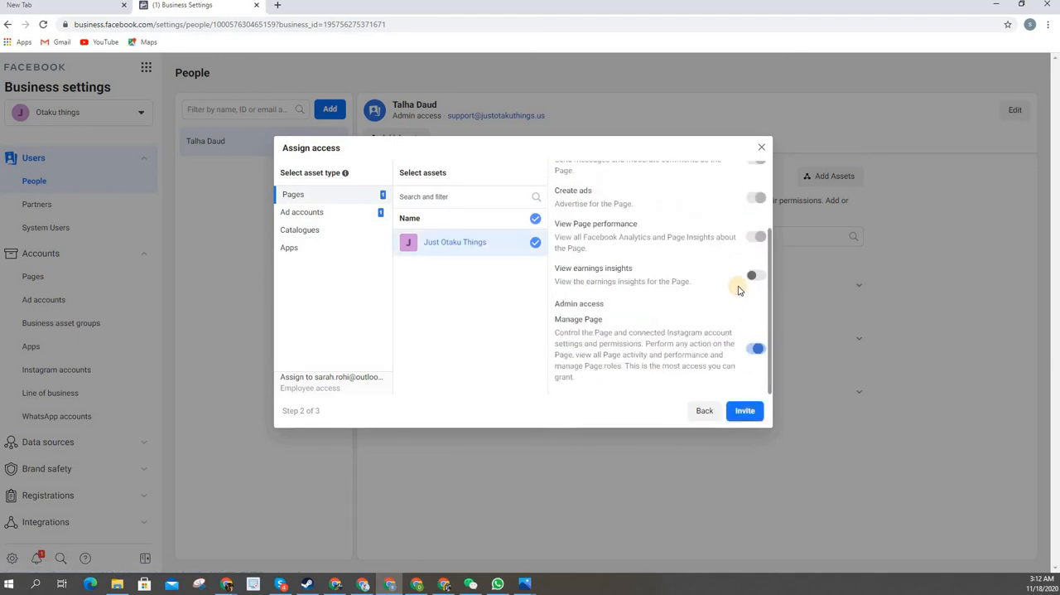
Review the page's permissions, trying View earnings insights on and switching it back off
scroll(729, 335, "up", 3)
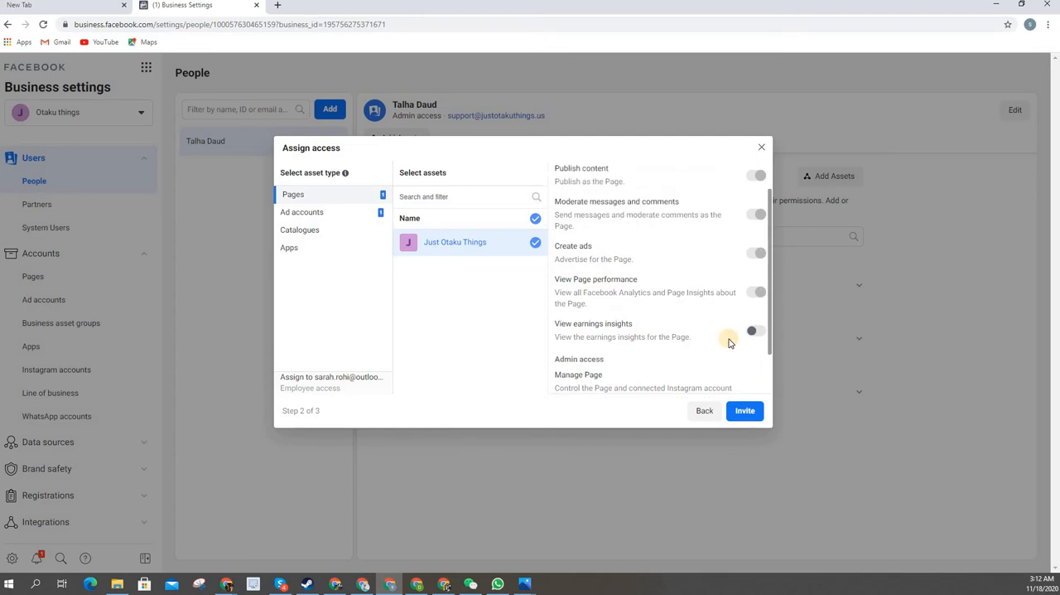
scroll(752, 349, "down", 2)
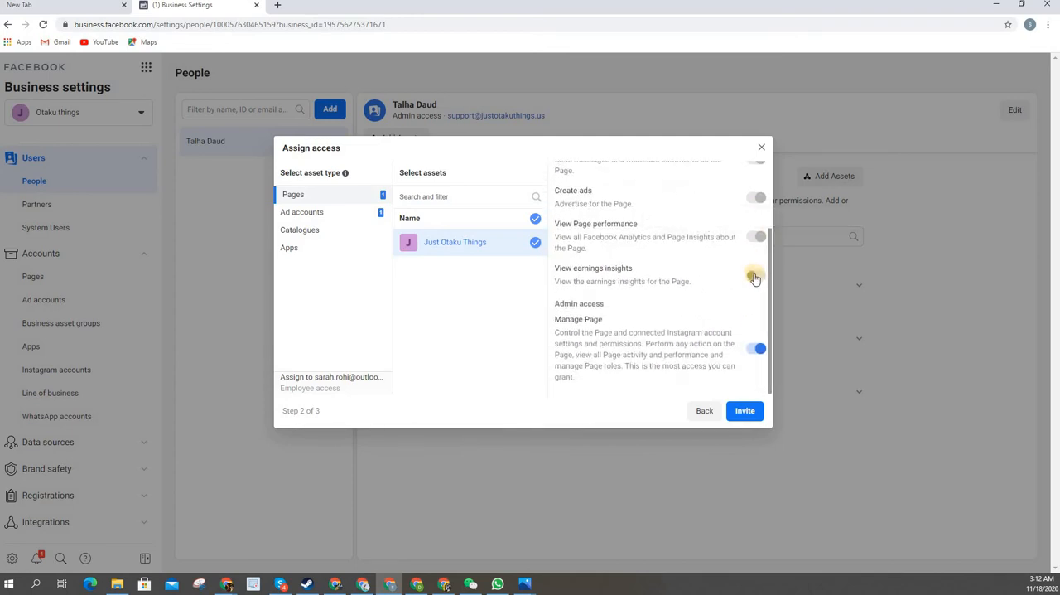
scroll(729, 321, "up", 2)
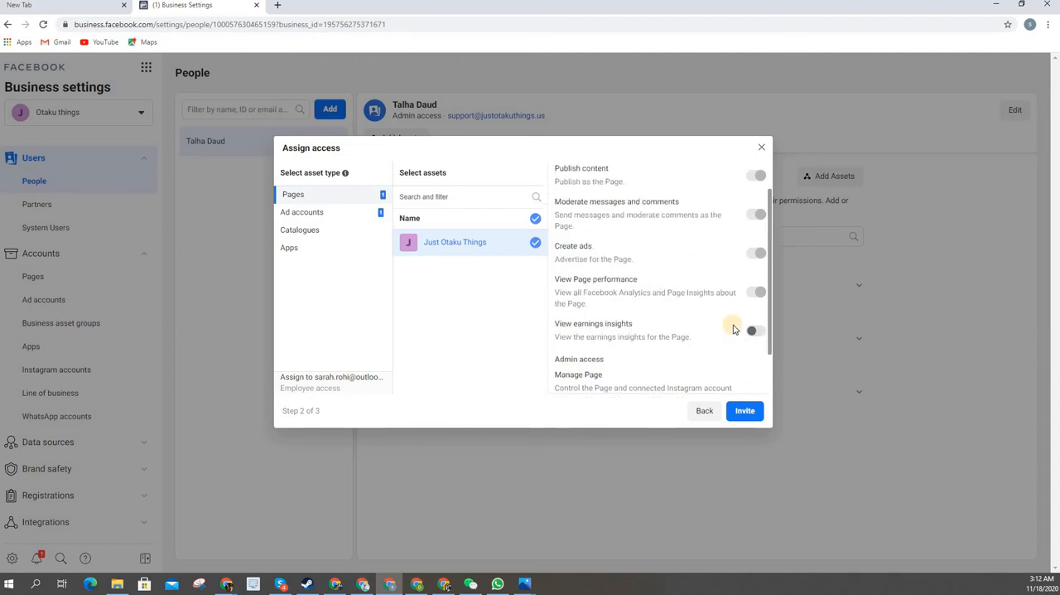
scroll(750, 276, "down", 2)
left_click(752, 278)
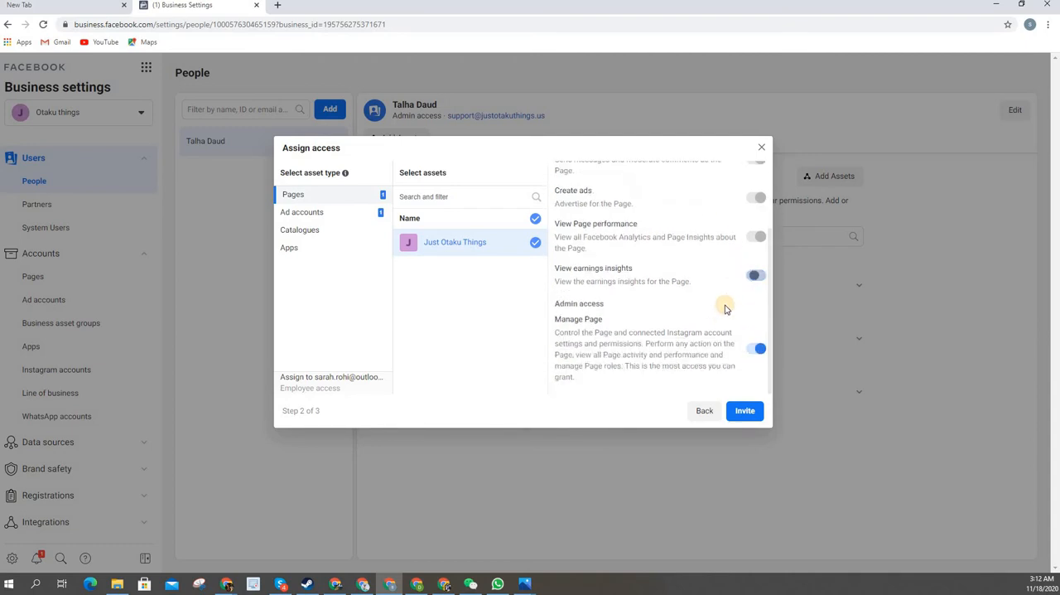
scroll(712, 323, "up", 3)
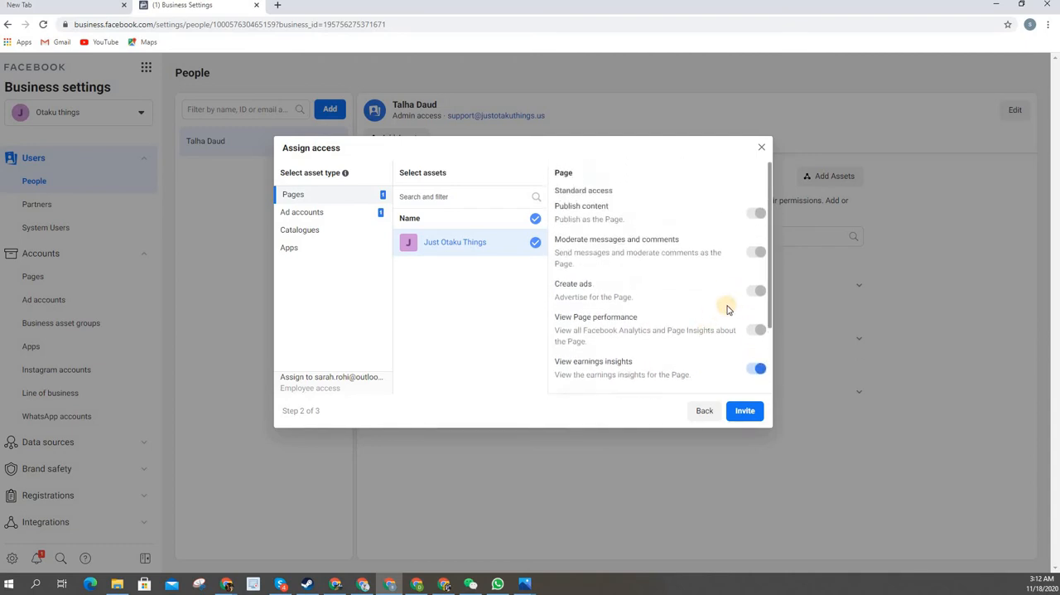
scroll(750, 286, "down", 3)
left_click(759, 277)
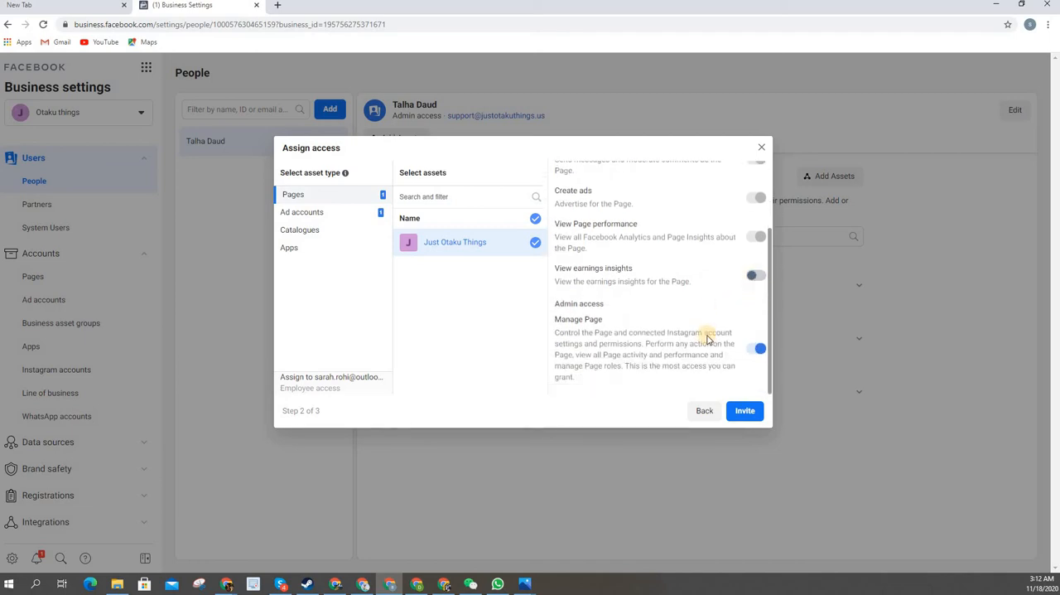
scroll(707, 328, "up", 2)
scroll(707, 340, "down", 1)
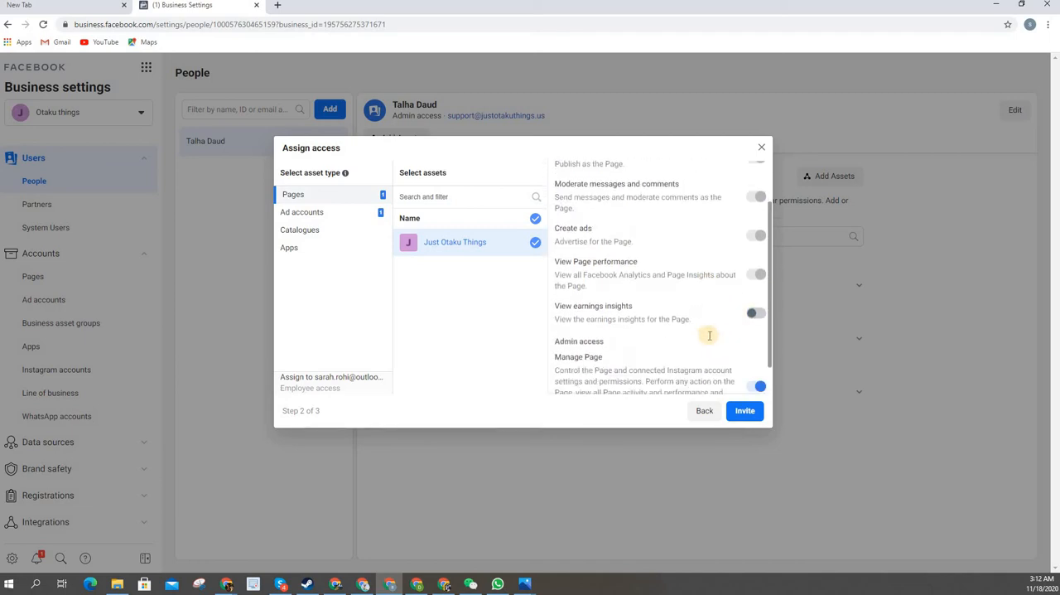
scroll(709, 336, "down", 1)
scroll(707, 329, "up", 1)
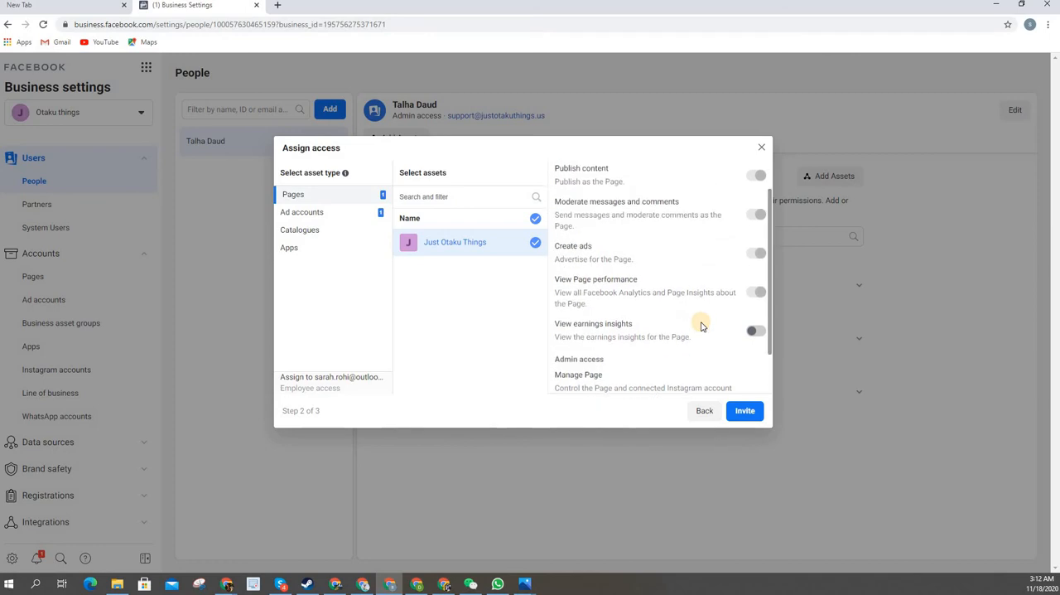
scroll(710, 330, "up", 1)
scroll(710, 330, "down", 2)
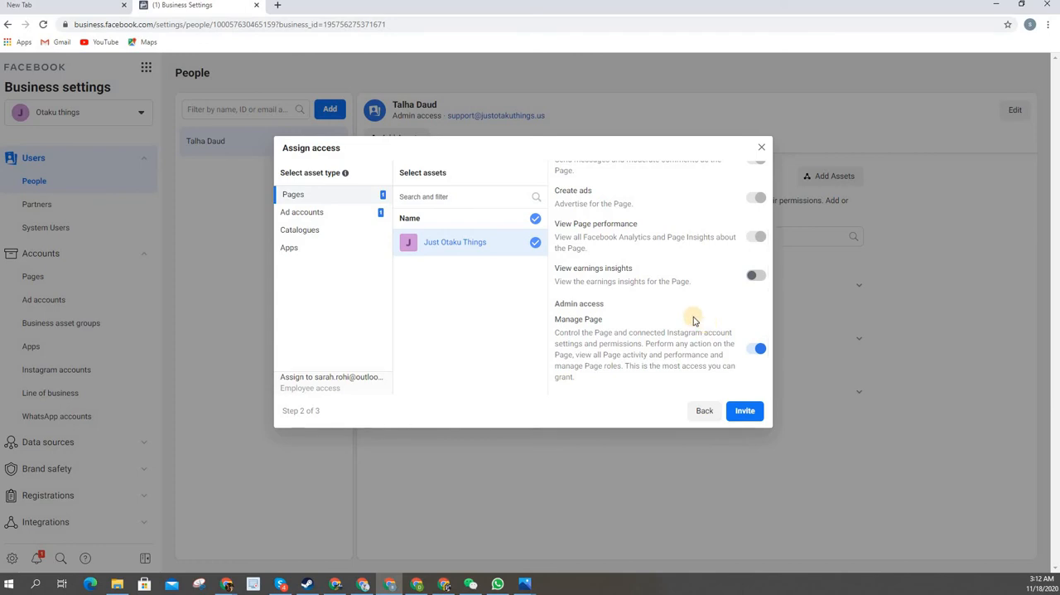
left_click(757, 278)
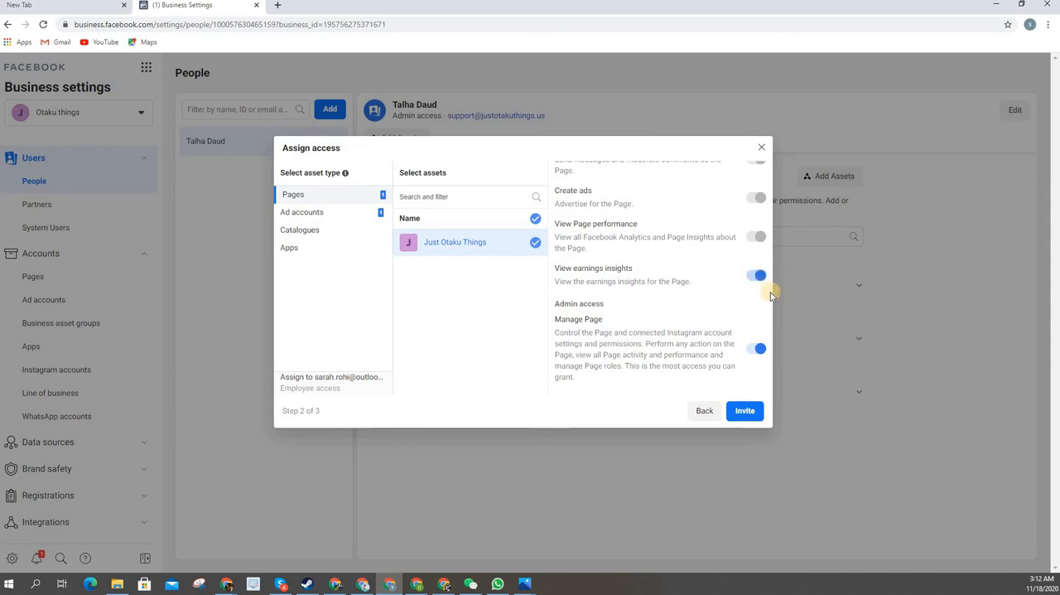
scroll(669, 310, "up", 2)
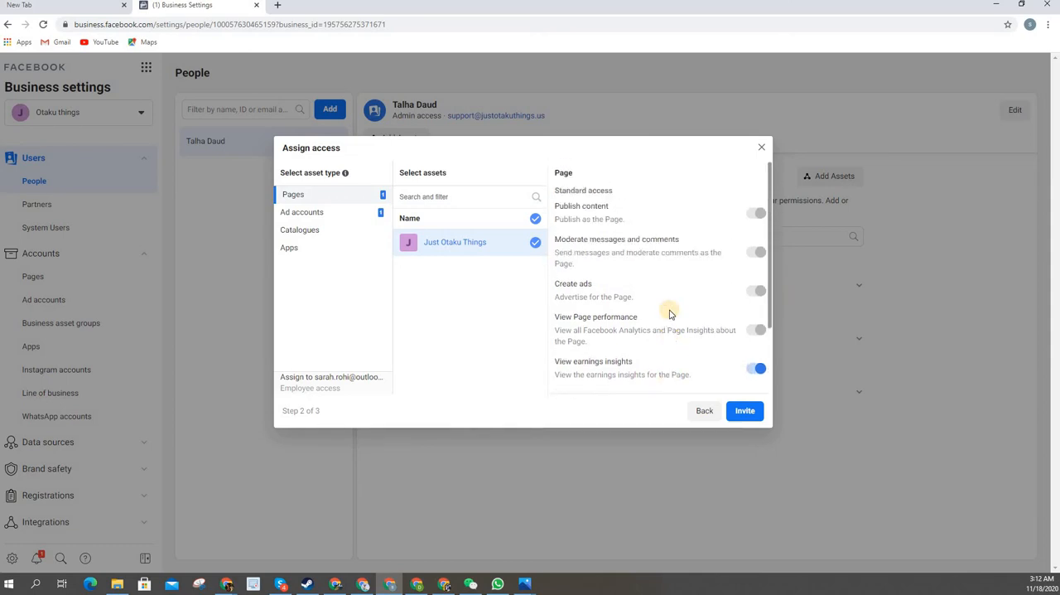
scroll(669, 313, "down", 3)
scroll(671, 313, "up", 3)
scroll(672, 313, "down", 2)
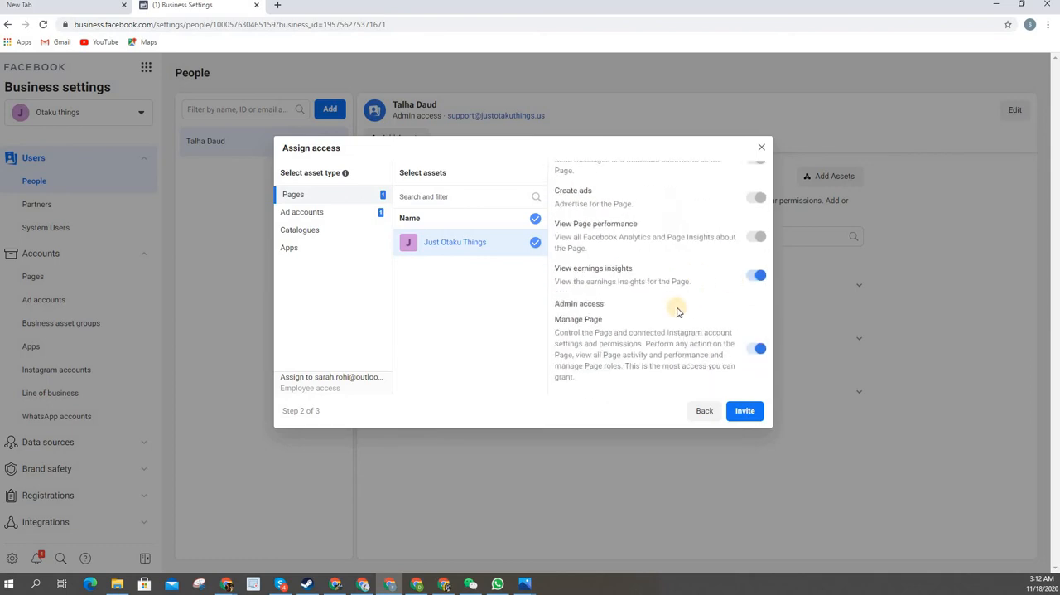
left_click(756, 275)
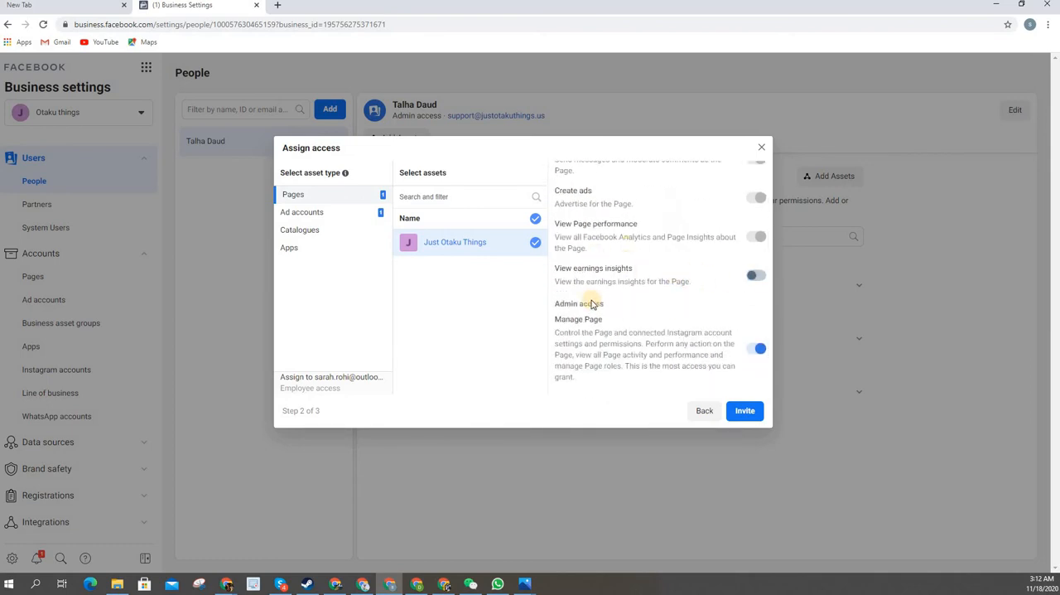
Send the invitation with the assigned page and ad account access, and finish the invite dialog
scroll(593, 304, "up", 1)
scroll(660, 377, "down", 1)
left_click(746, 411)
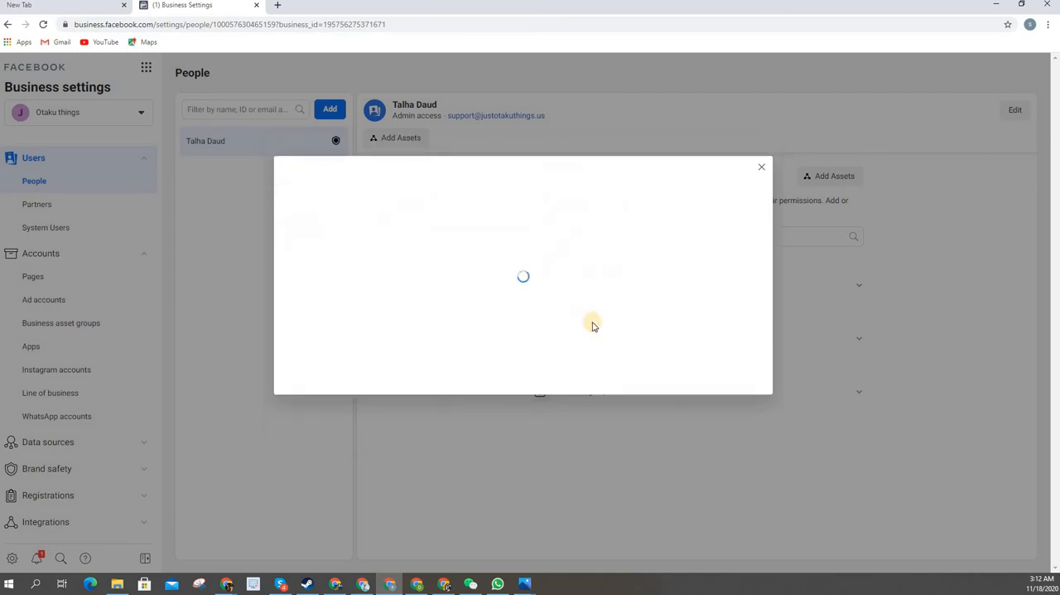
left_click(628, 303)
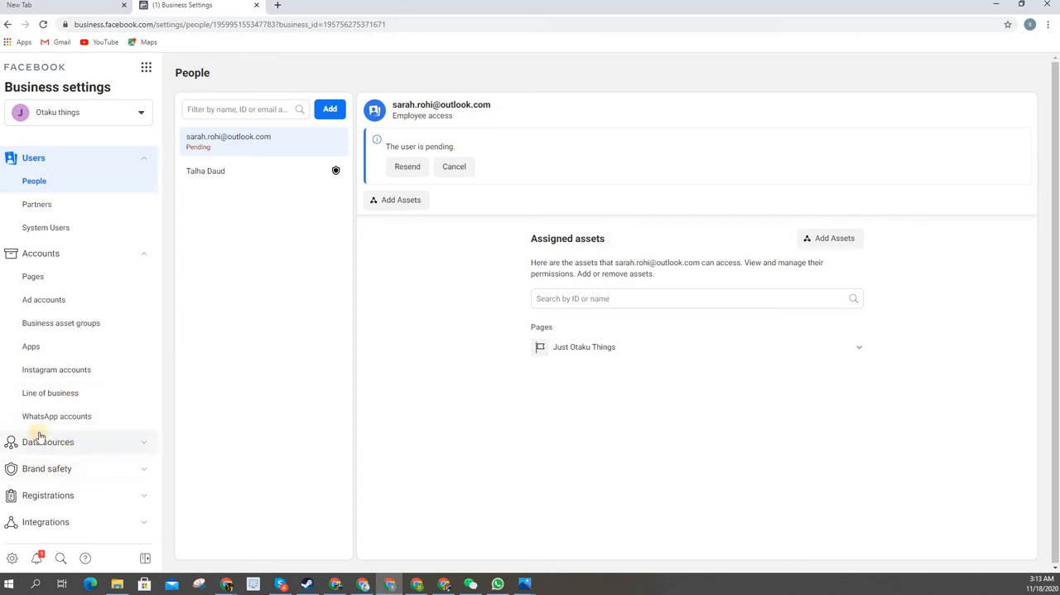
View who has access to the business's pixel under Data sources, and return to the People list
left_click(39, 436)
left_click(136, 374)
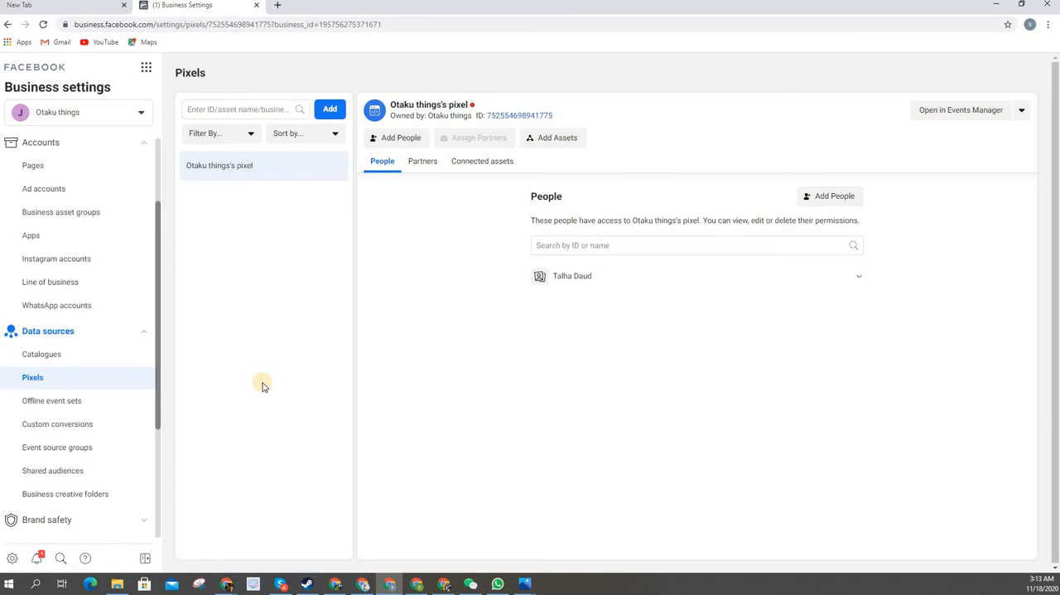
scroll(132, 243, "up", 1)
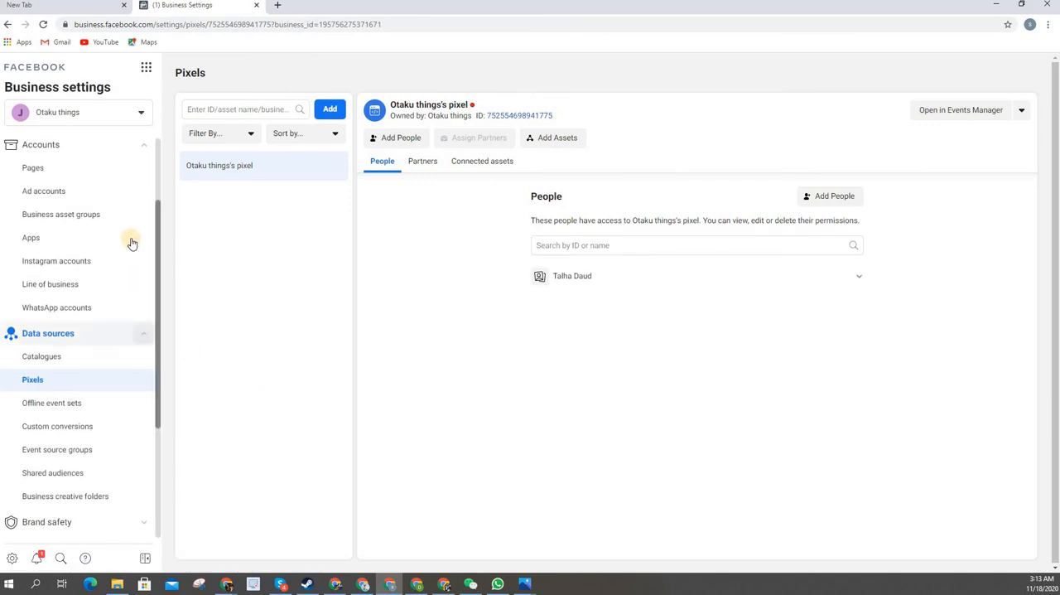
scroll(130, 242, "up", 3)
left_click(58, 183)
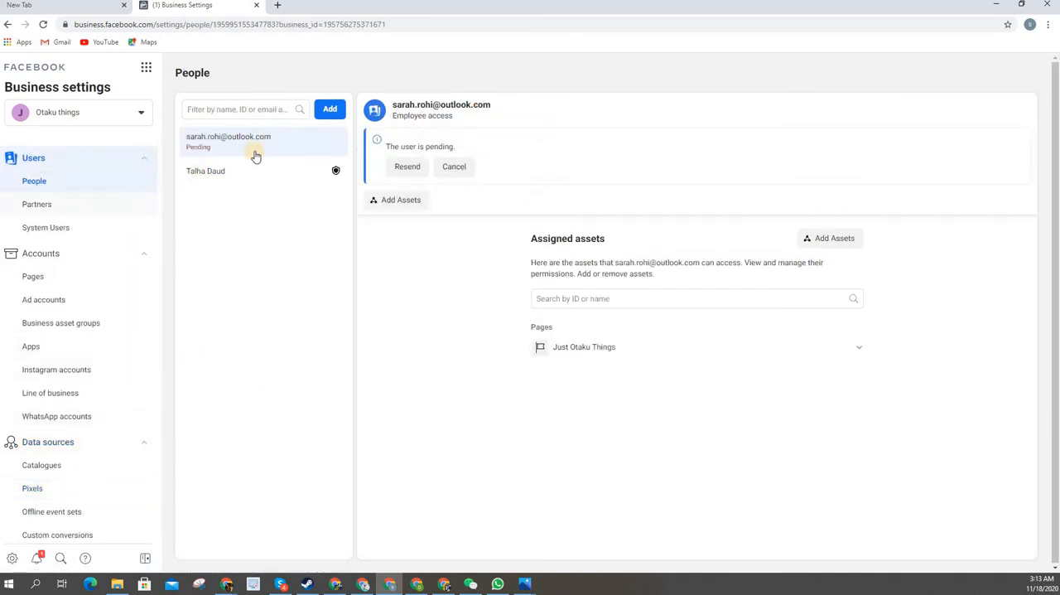
Resend the invitation to the pending user and reload the People page
left_click(407, 166)
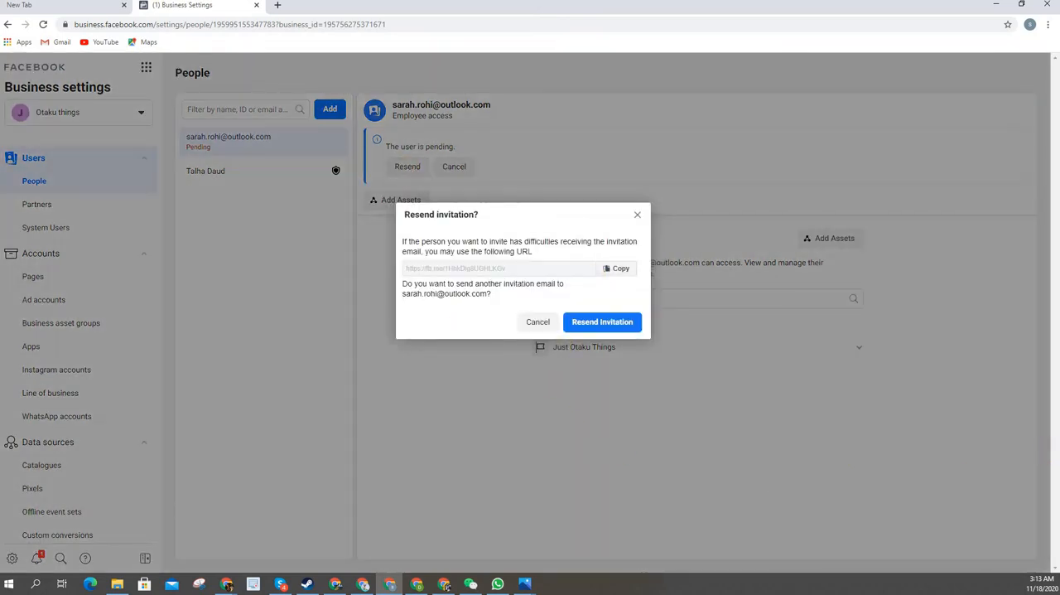
key("alt+Tab")
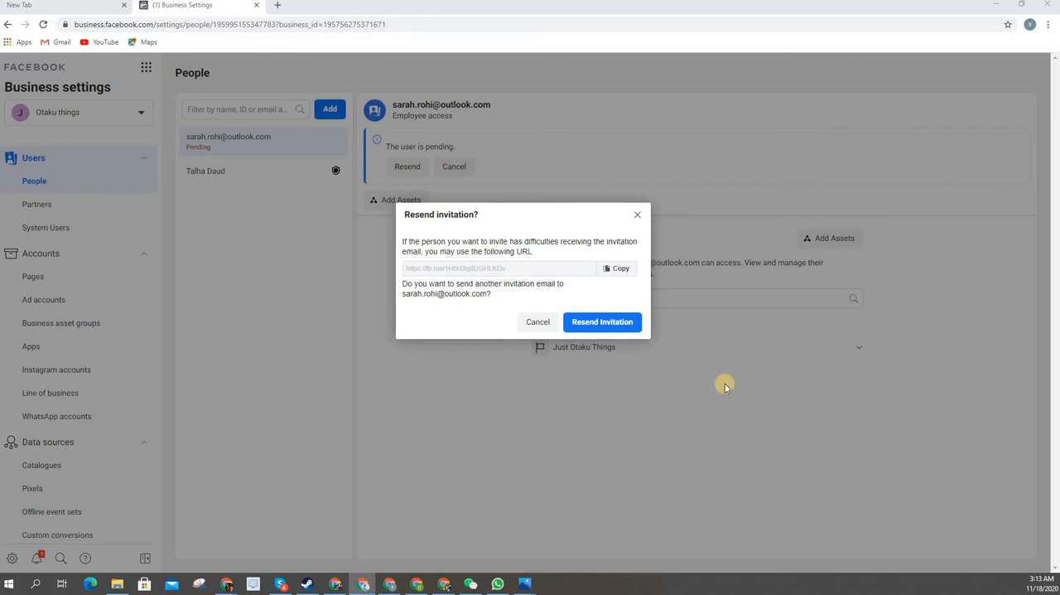
left_click(598, 329)
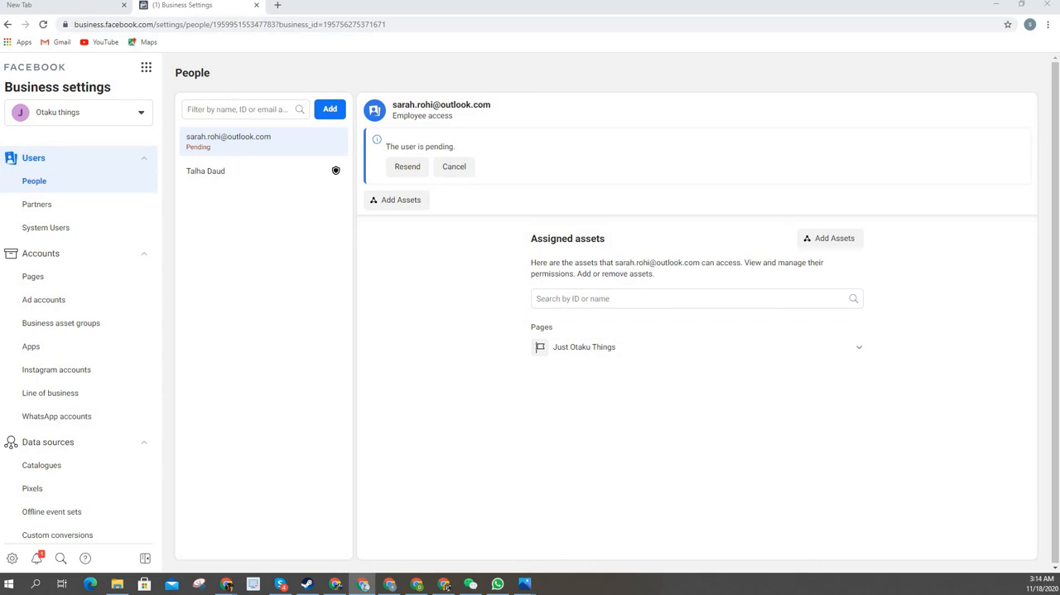
left_click(46, 25)
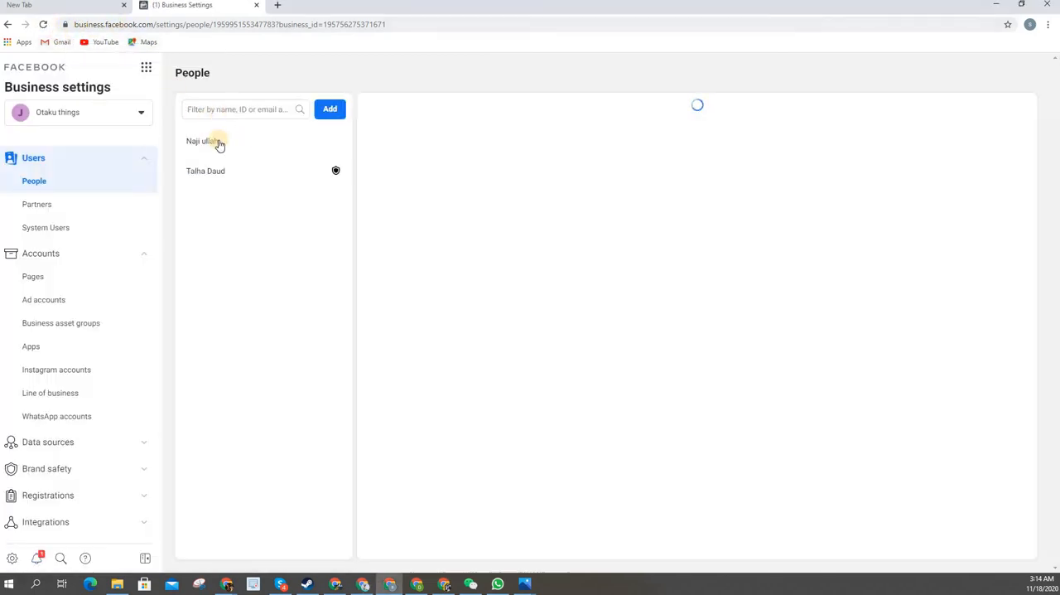
Review the employee's assigned assets, examining the permissions for the Just Otaku Things page and the Otaku Things Ad account
left_click(228, 142)
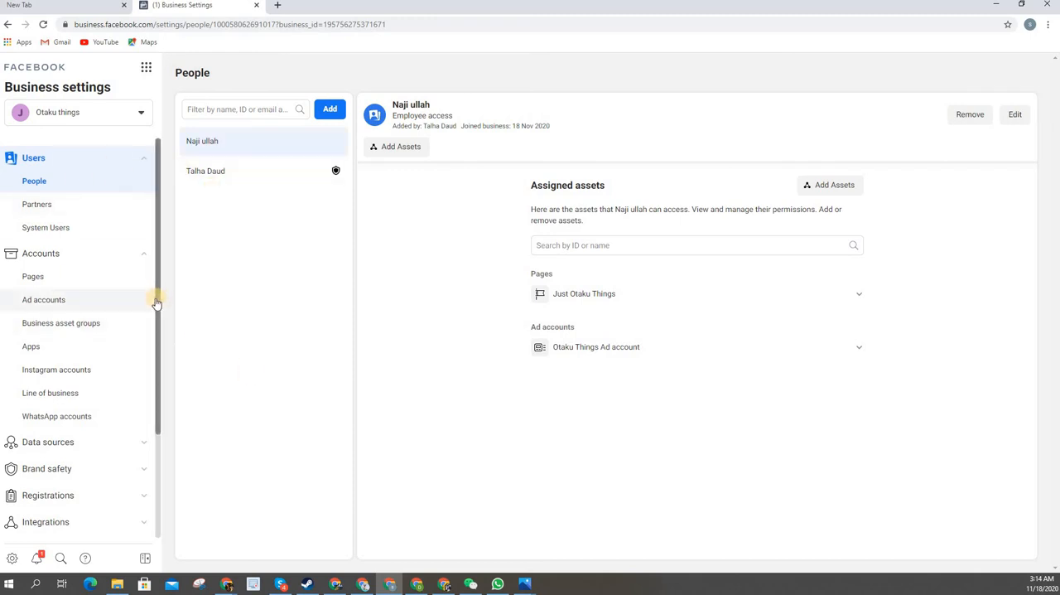
scroll(69, 365, "down", 3)
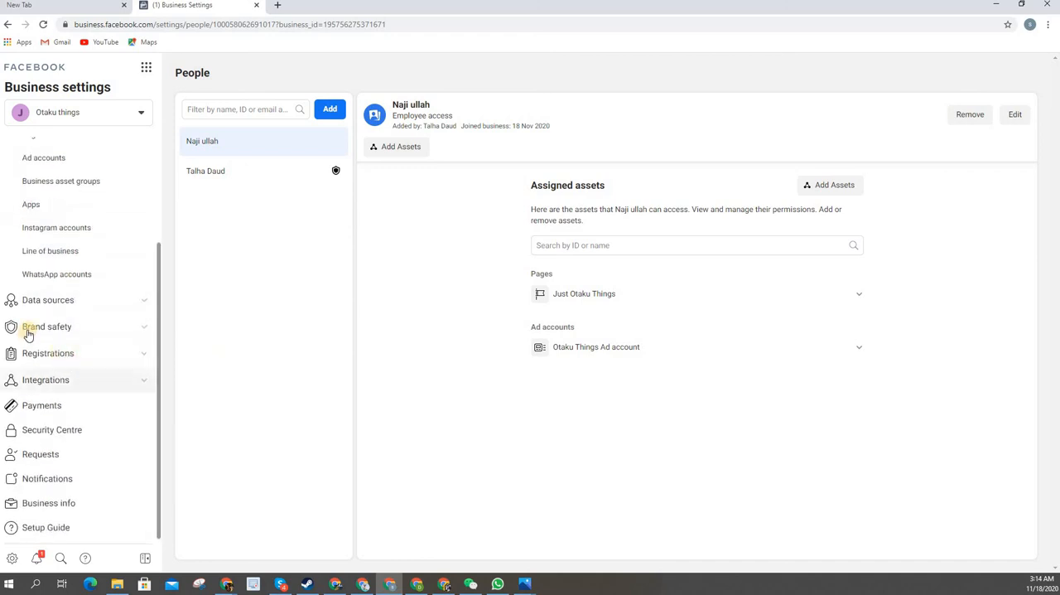
scroll(28, 331, "up", 3)
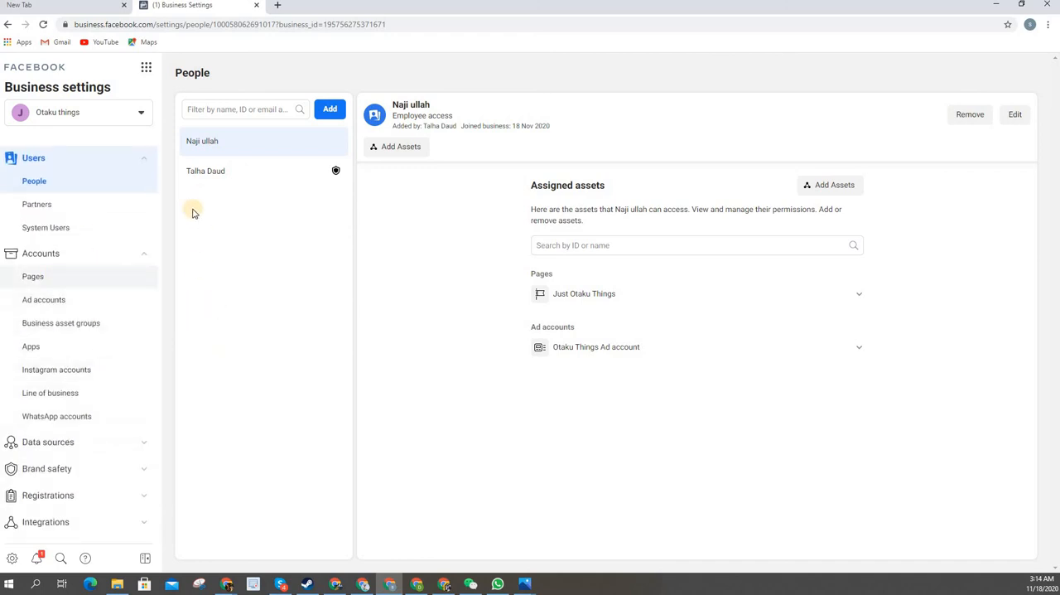
scroll(146, 301, "down", 2)
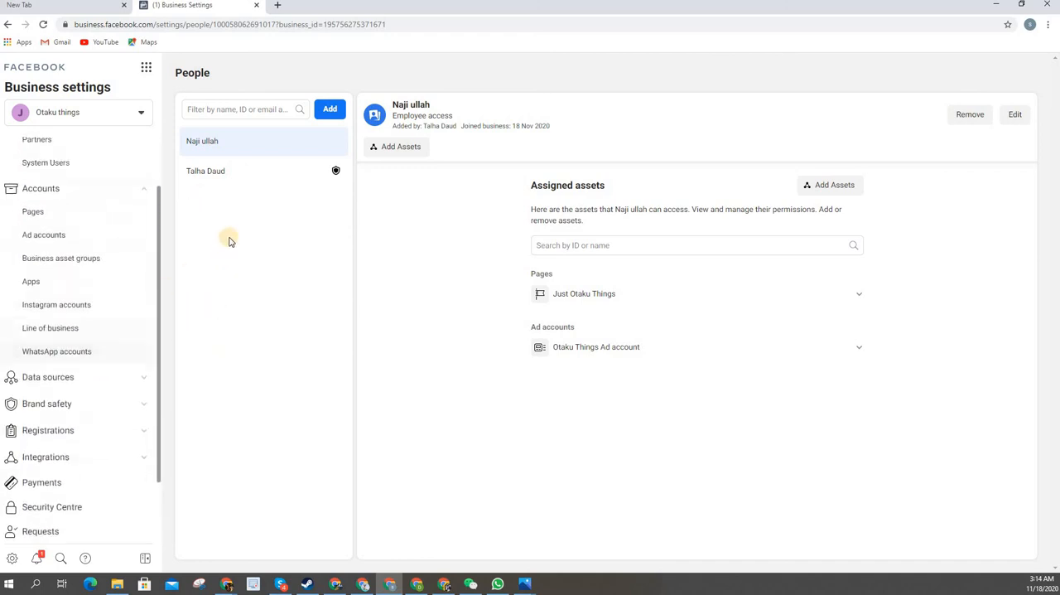
scroll(229, 240, "up", 2)
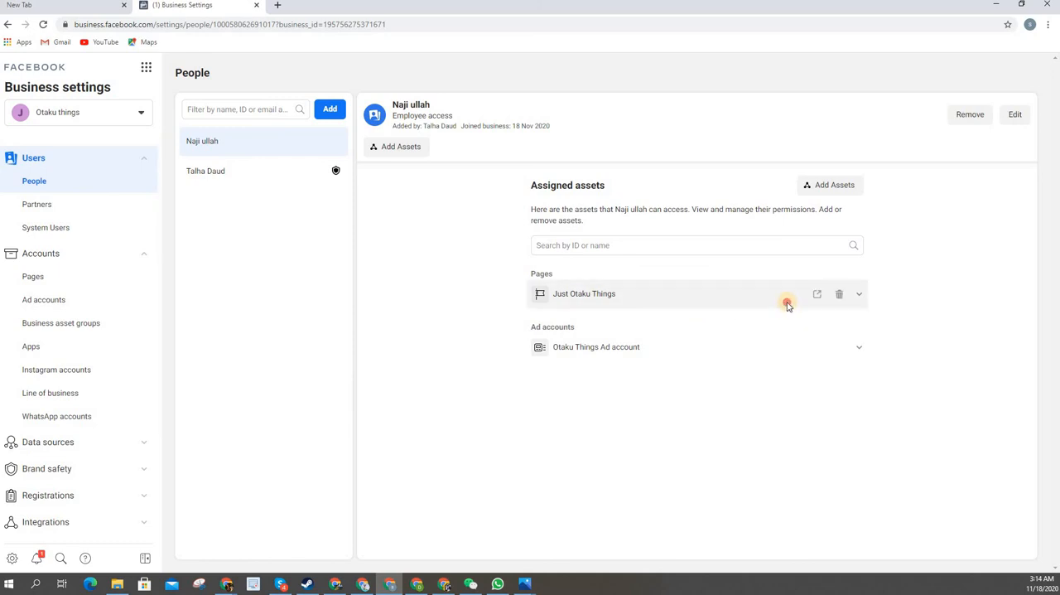
left_click(729, 296)
scroll(605, 514, "down", 3)
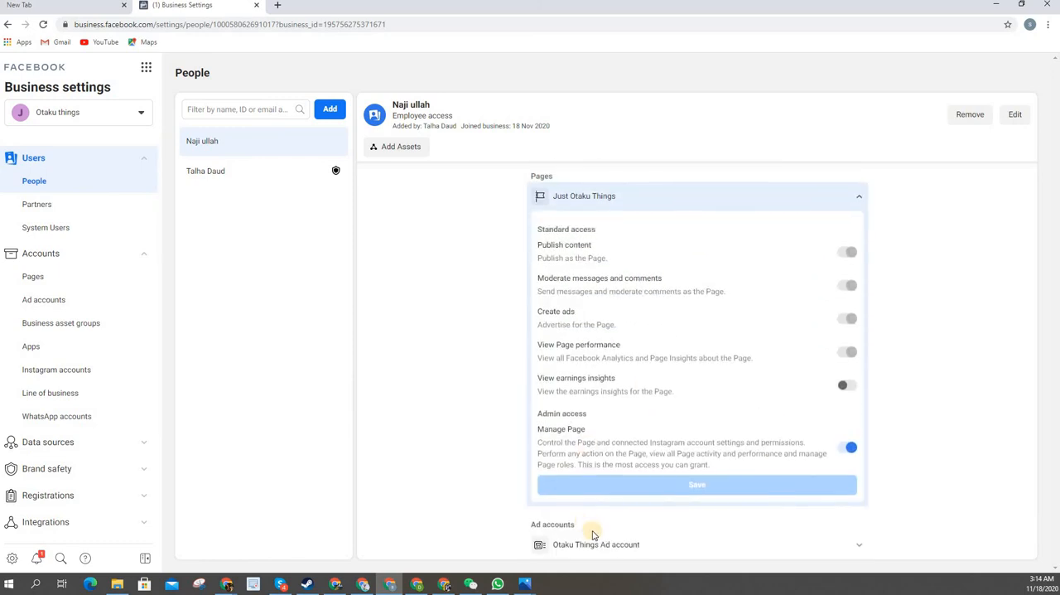
left_click(691, 535)
scroll(734, 410, "down", 3)
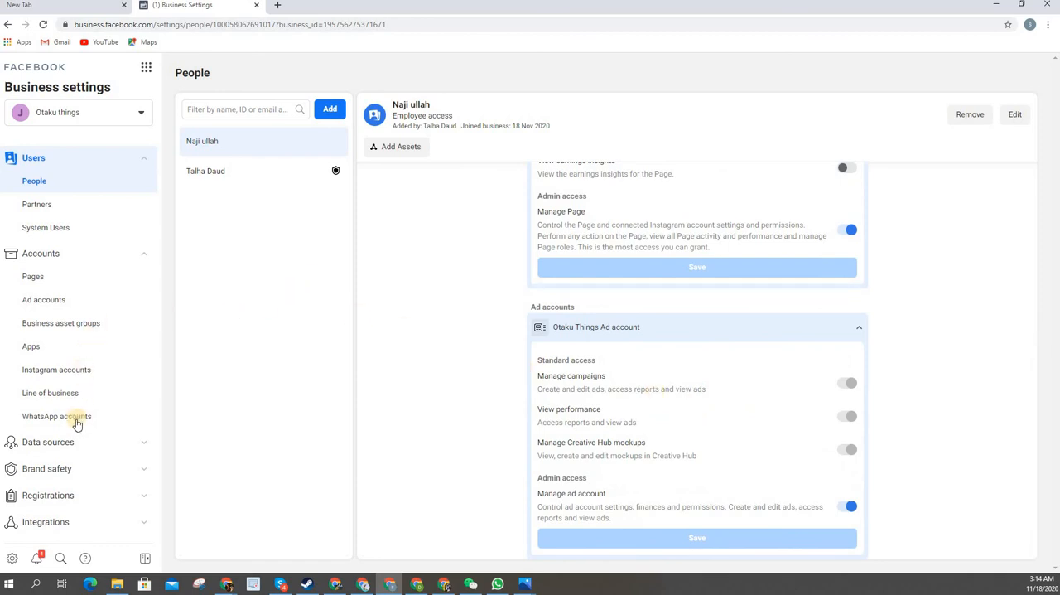
Add the employee to Otaku things's pixel under Data sources with the Manage pixel admin permission
scroll(83, 348, "down", 2)
left_click(83, 336)
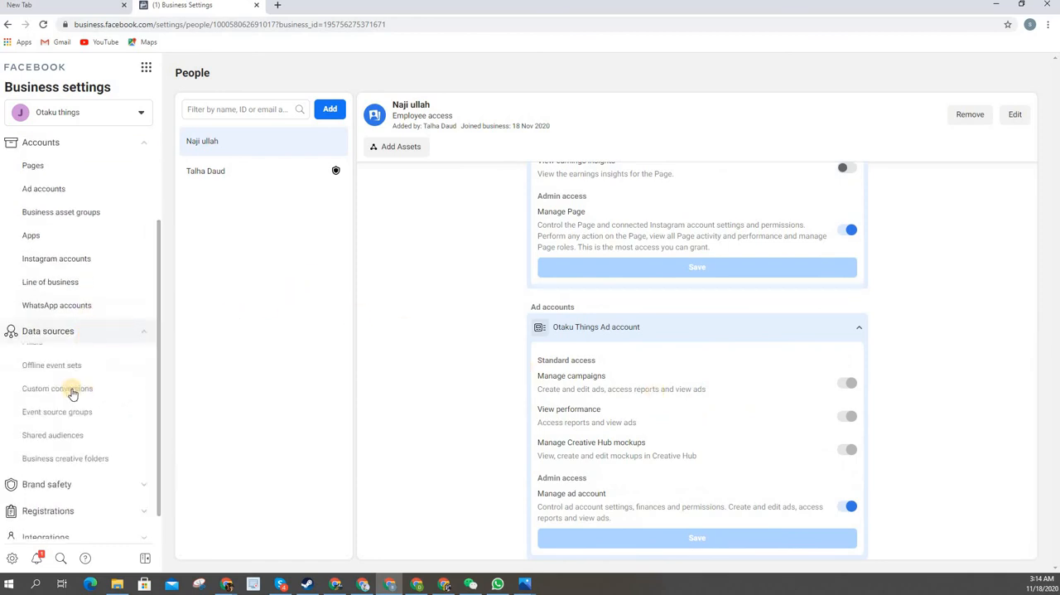
left_click(89, 374)
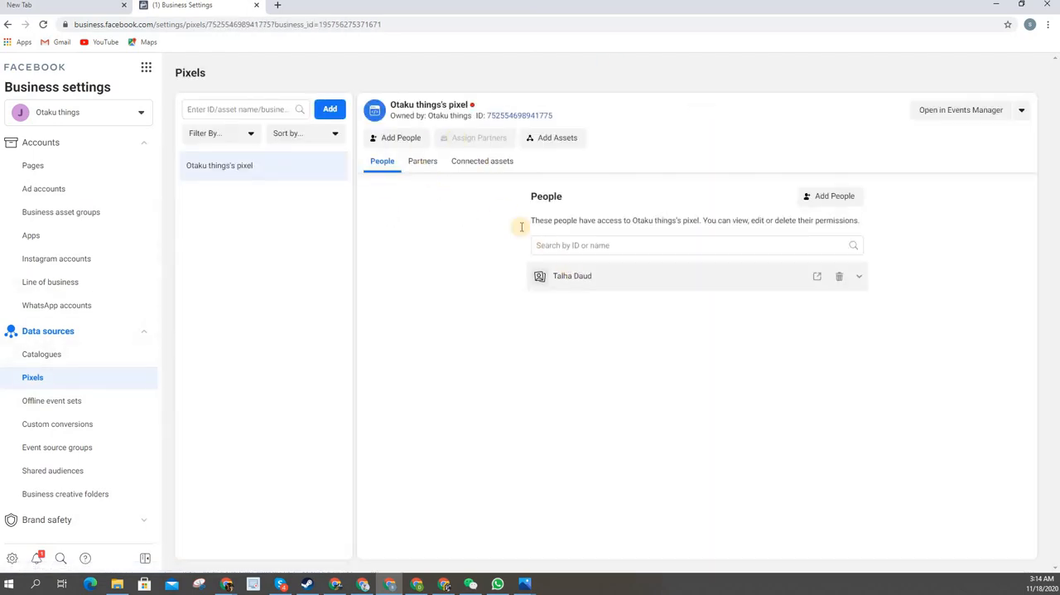
left_click(399, 138)
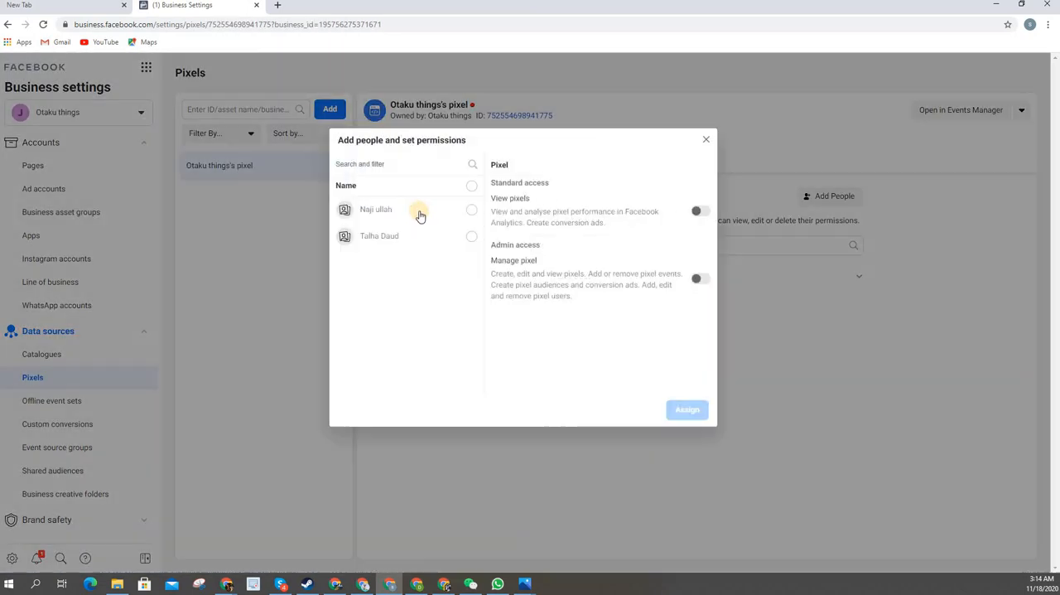
left_click(425, 212)
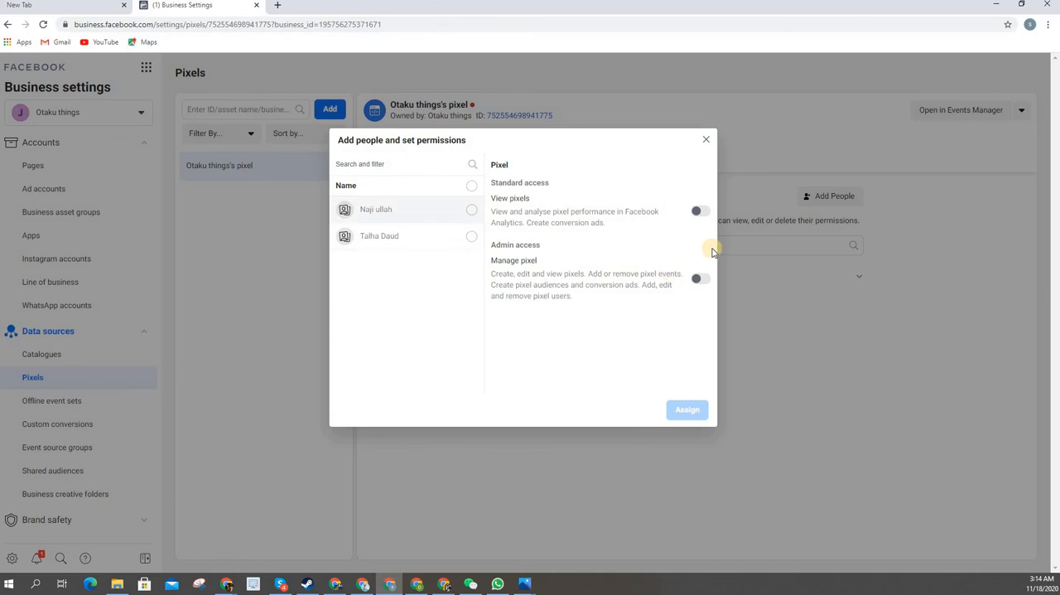
left_click(699, 291)
left_click(686, 411)
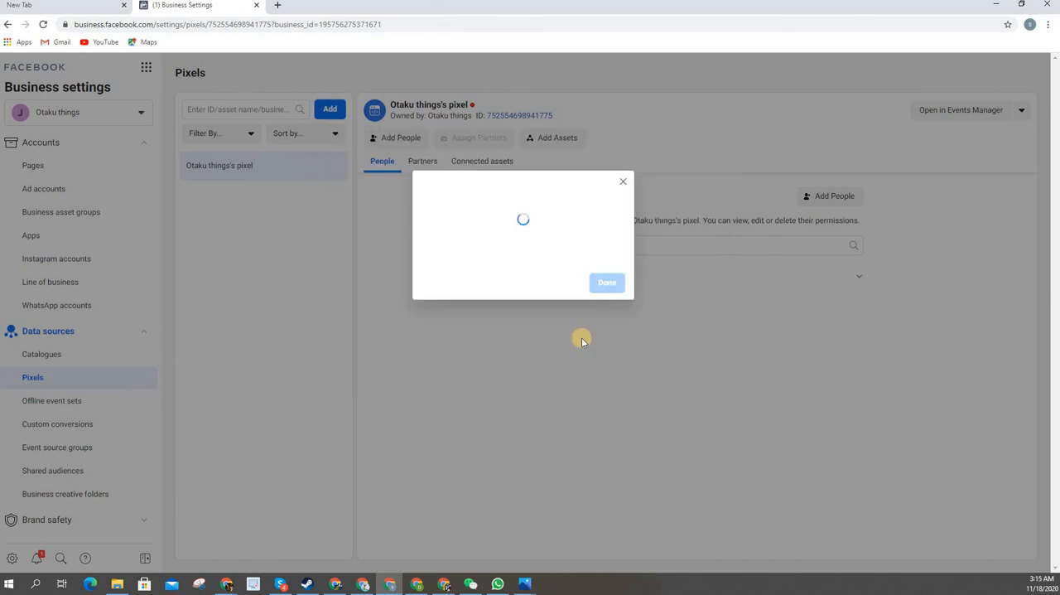
left_click(615, 272)
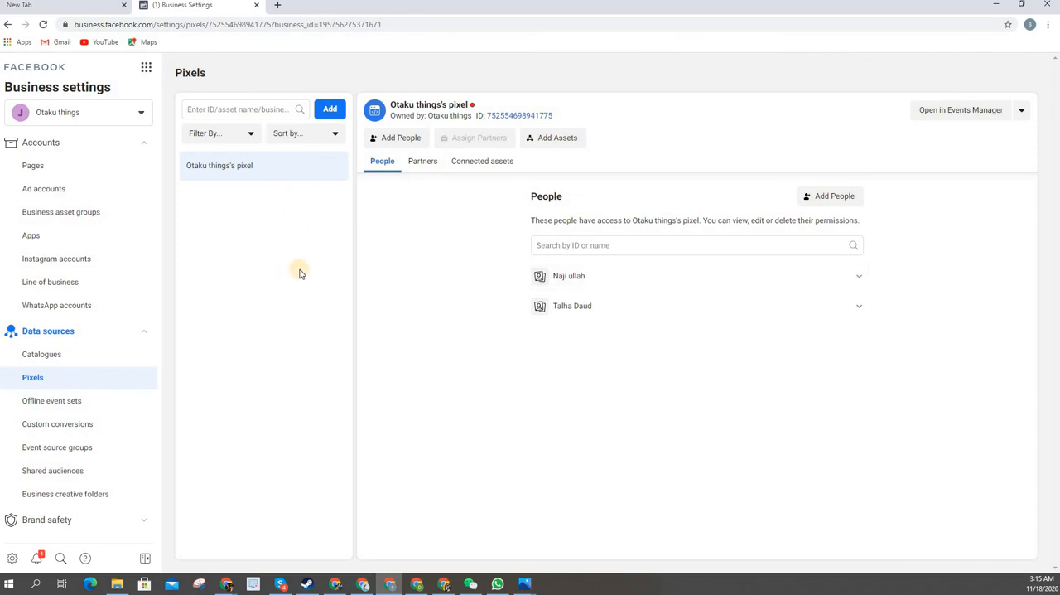
Return to the People list and view the admin's assigned assets
scroll(58, 199, "up", 2)
left_click(78, 183)
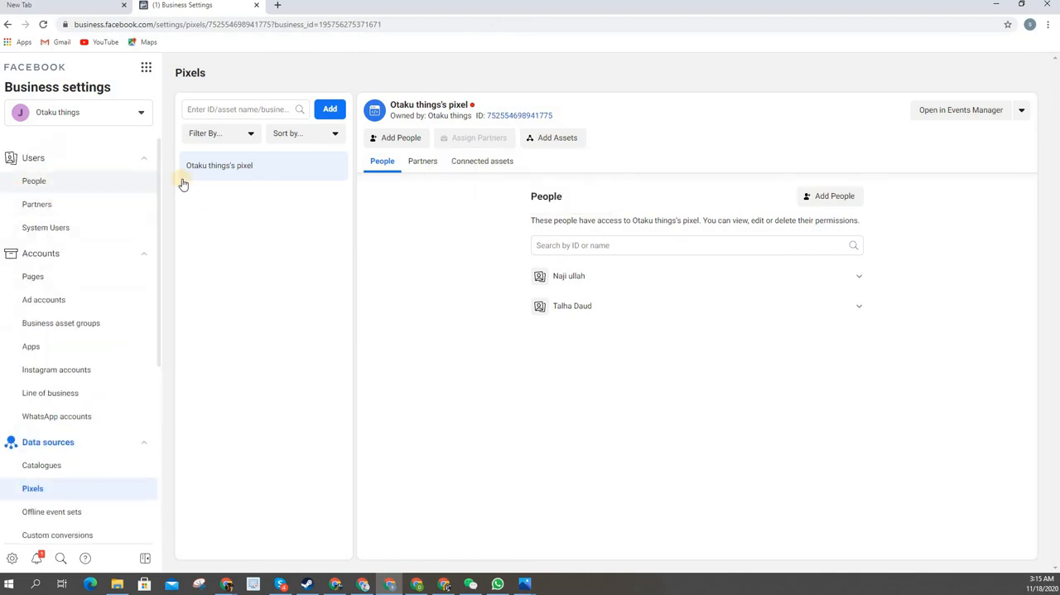
left_click(226, 172)
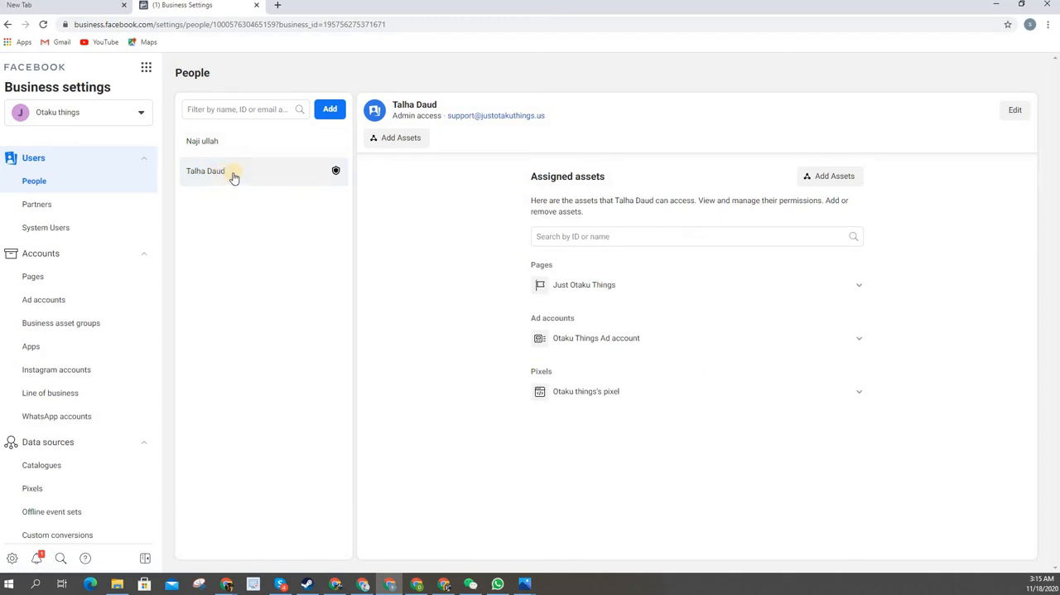
left_click(251, 183)
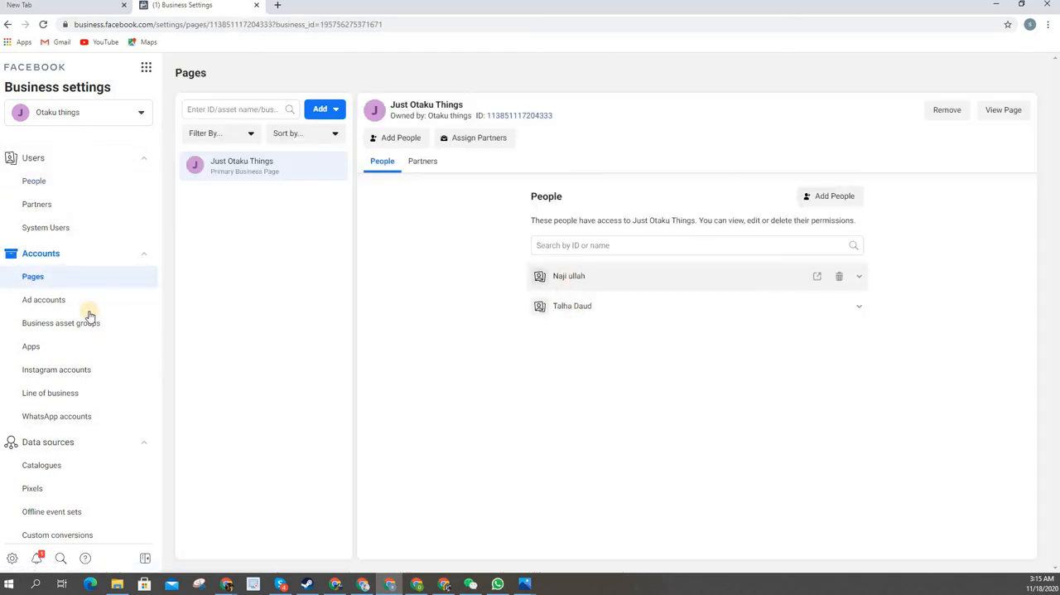
Check the connected assets of the Otaku Things Ad account and of Otaku things's pixel
left_click(75, 302)
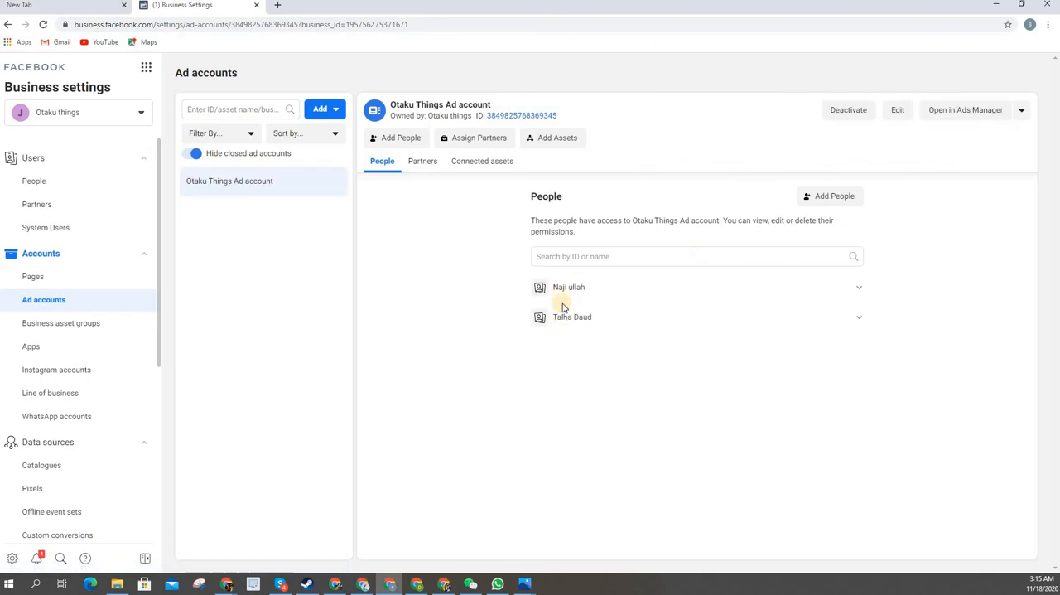
left_click(485, 164)
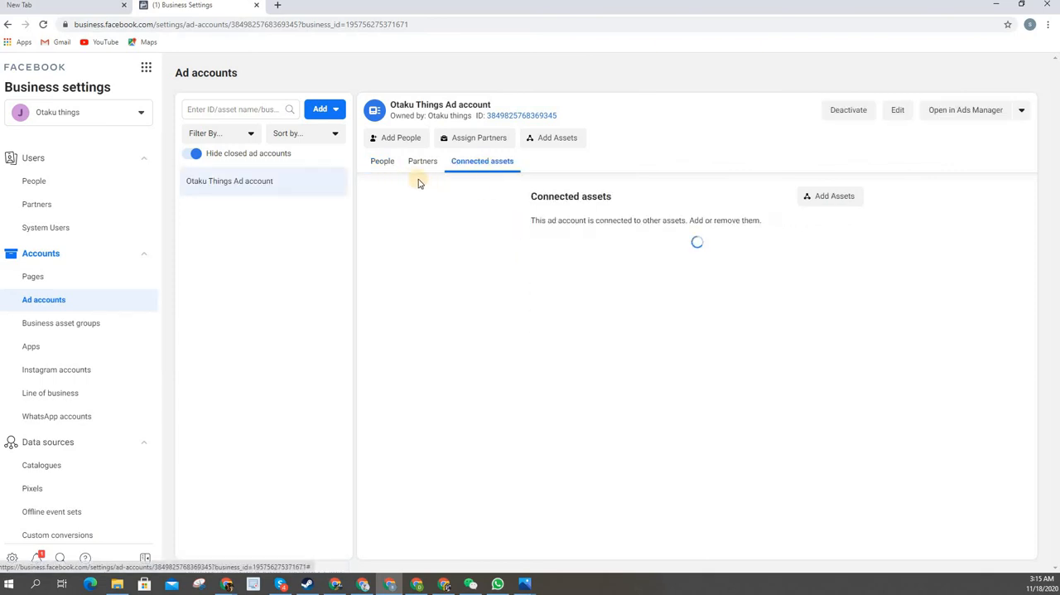
scroll(74, 339, "down", 2)
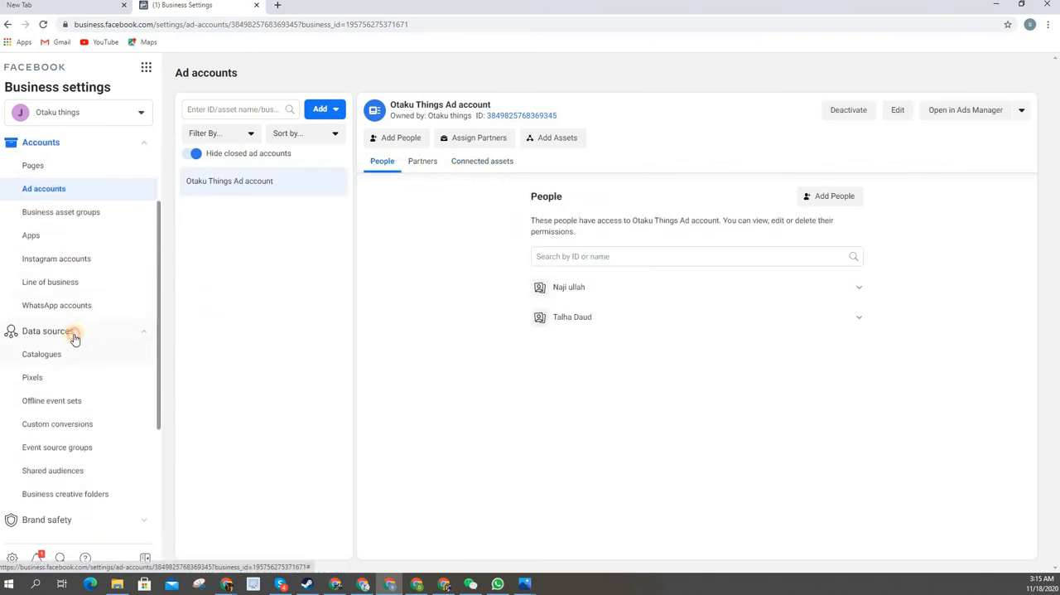
left_click(58, 331)
left_click(78, 379)
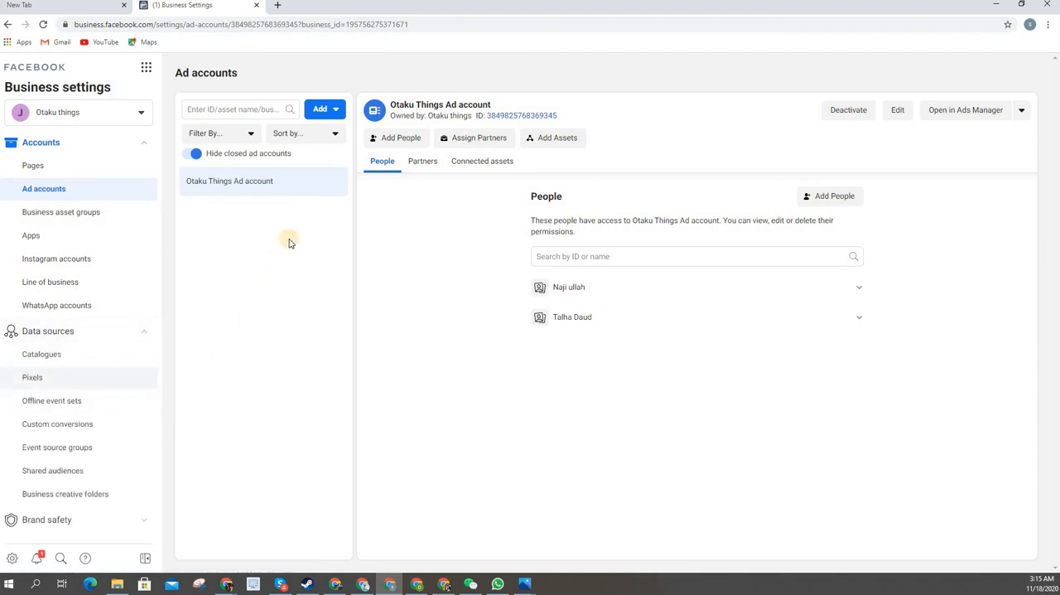
left_click(489, 163)
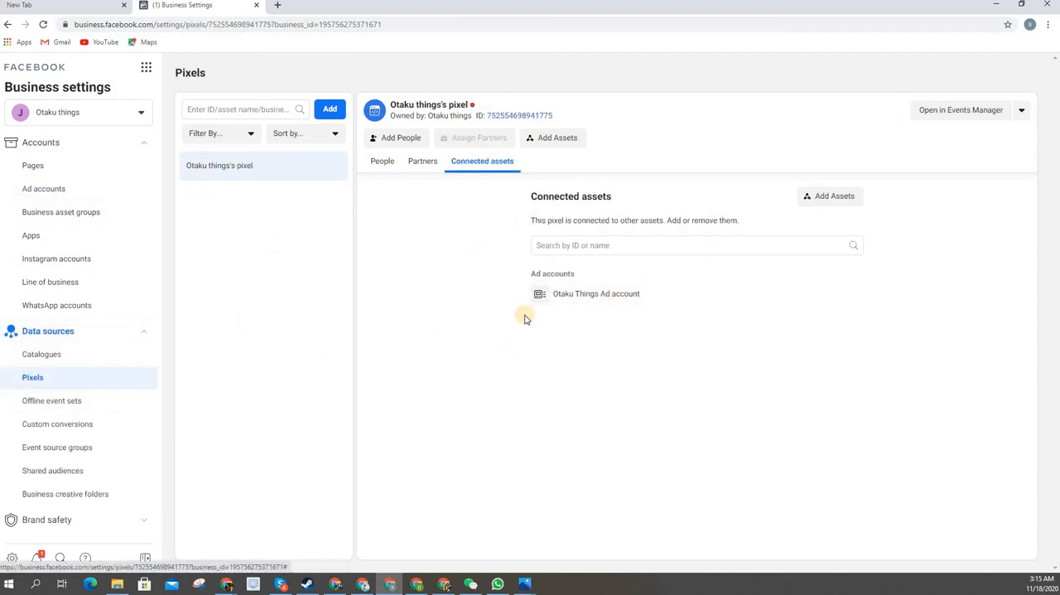
Go back to the People list and look over the admin's assets and the available settings sections
scroll(119, 339, "down", 2)
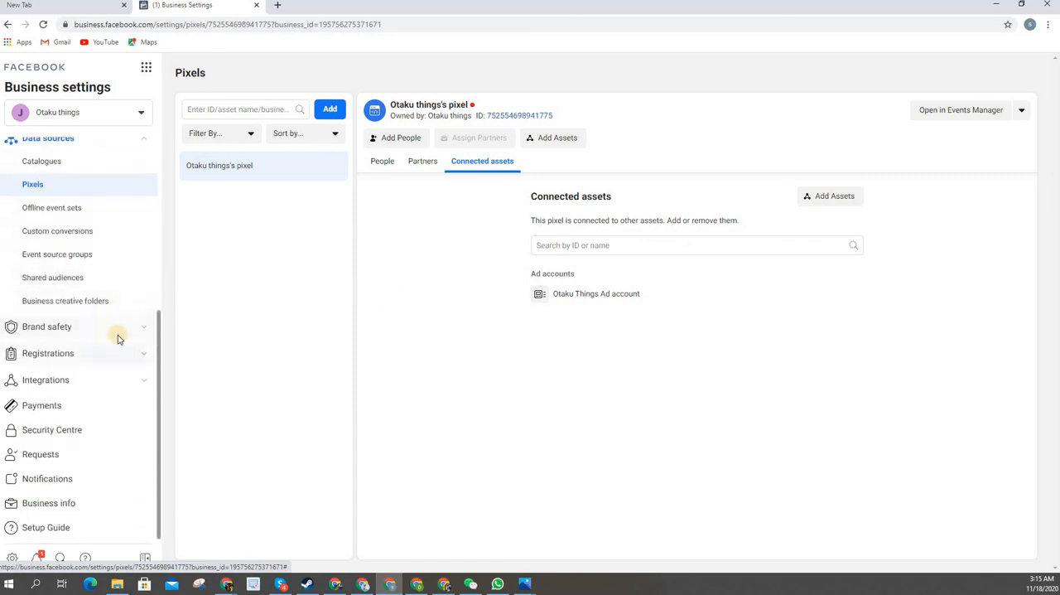
scroll(119, 335, "up", 4)
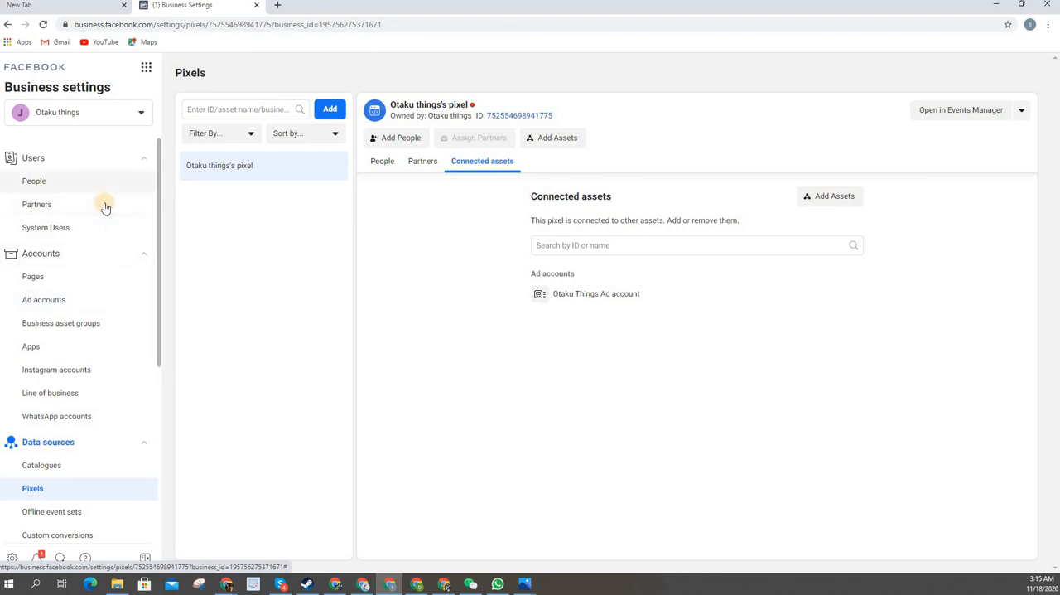
left_click(83, 181)
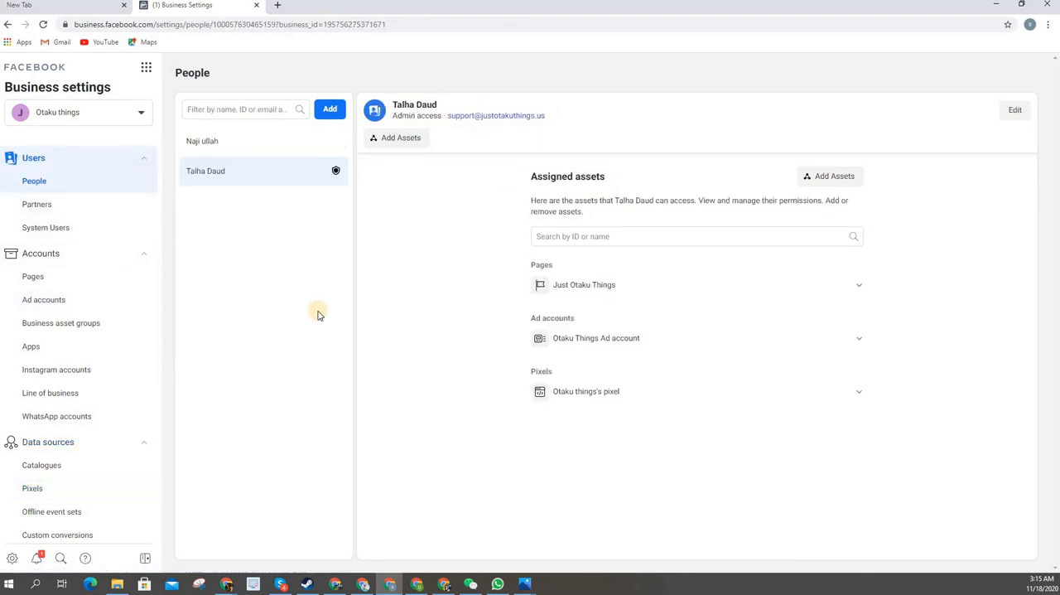
scroll(93, 361, "down", 4)
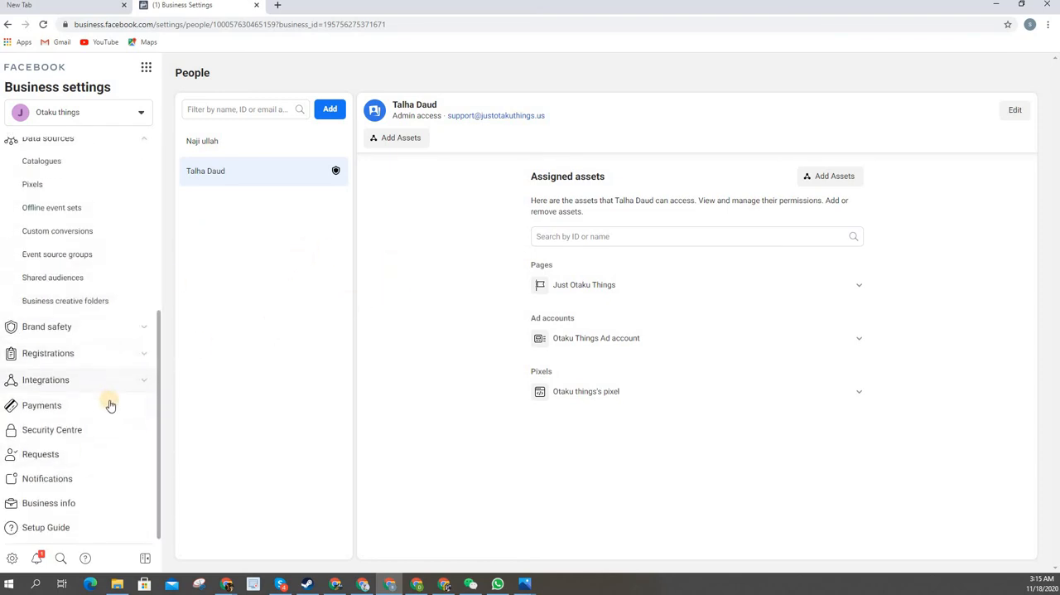
scroll(139, 342, "up", 1)
scroll(139, 342, "up", 4)
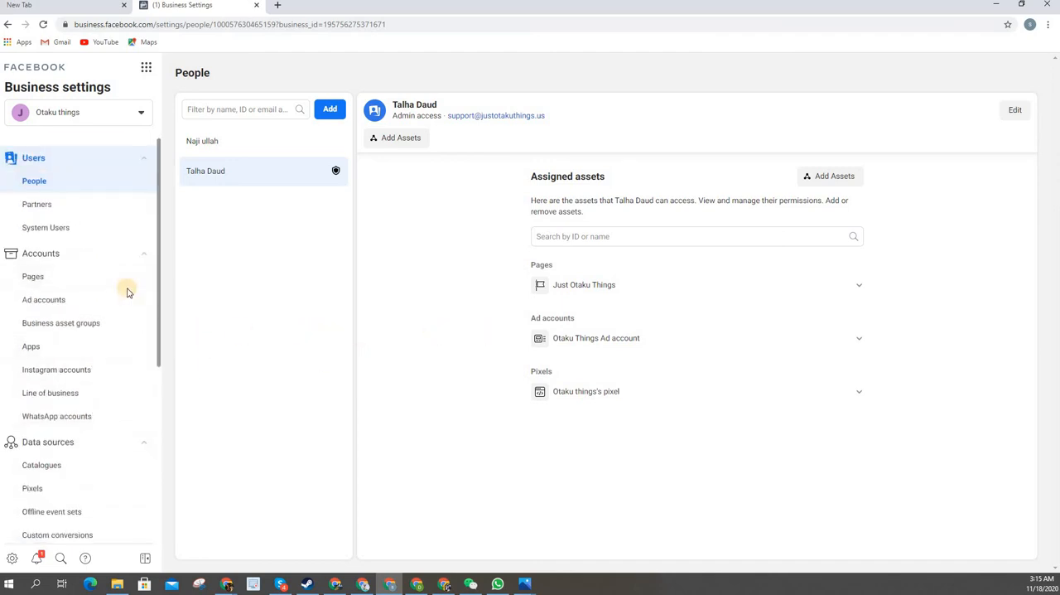
Reopen Otaku things's pixel under Data sources and examine its people and connected assets
scroll(98, 348, "down", 2)
scroll(94, 328, "down", 1)
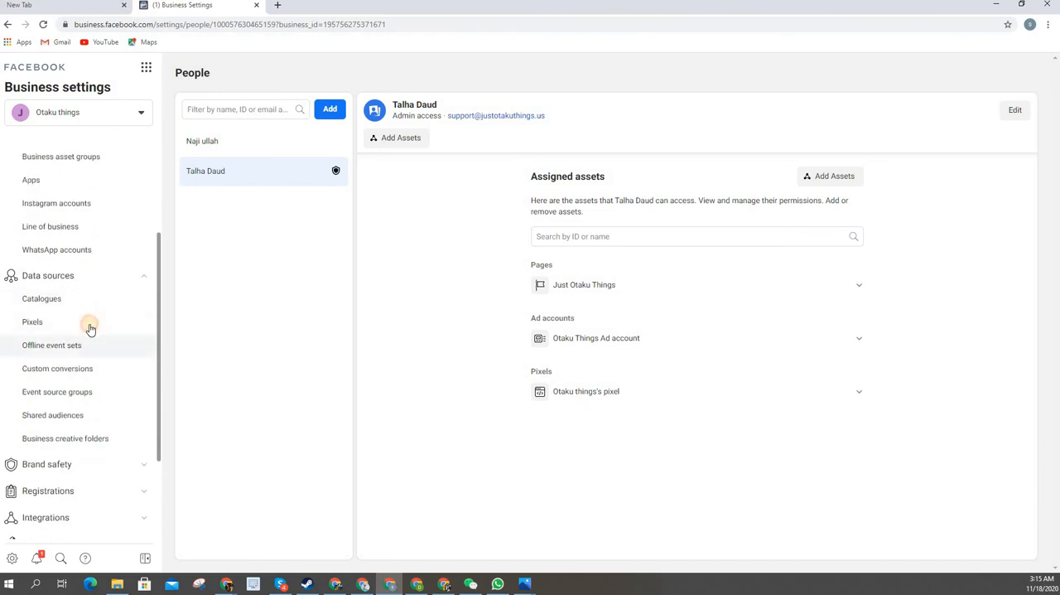
left_click(87, 322)
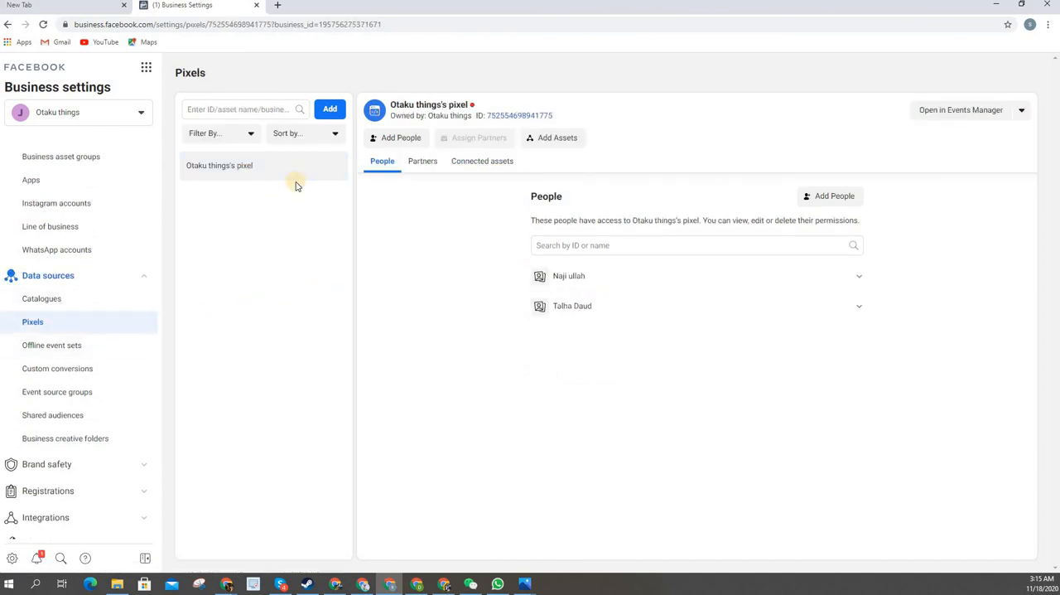
left_click(471, 166)
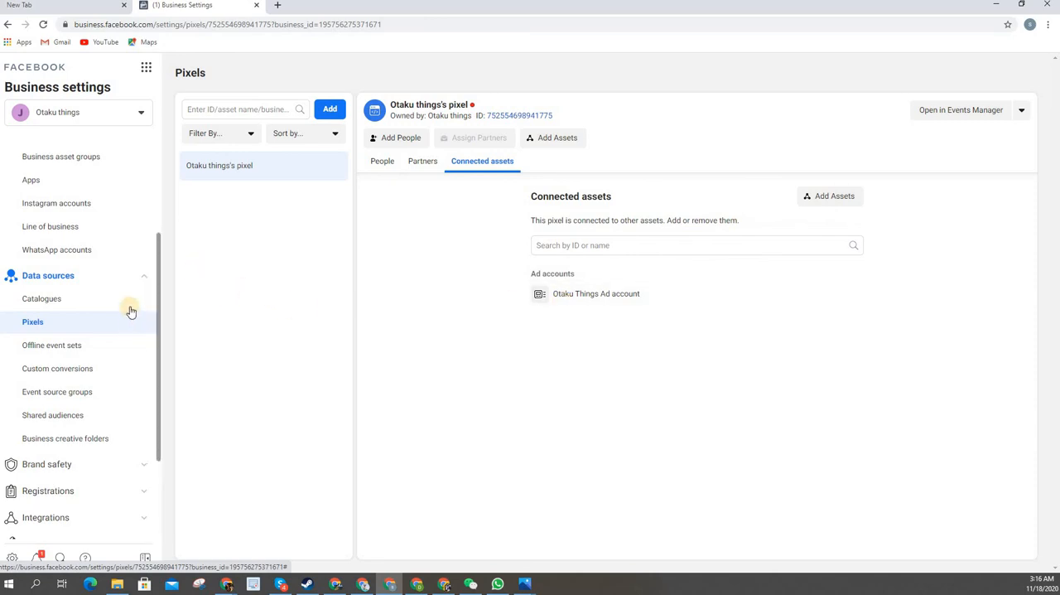
scroll(130, 310, "up", 2)
scroll(128, 313, "down", 4)
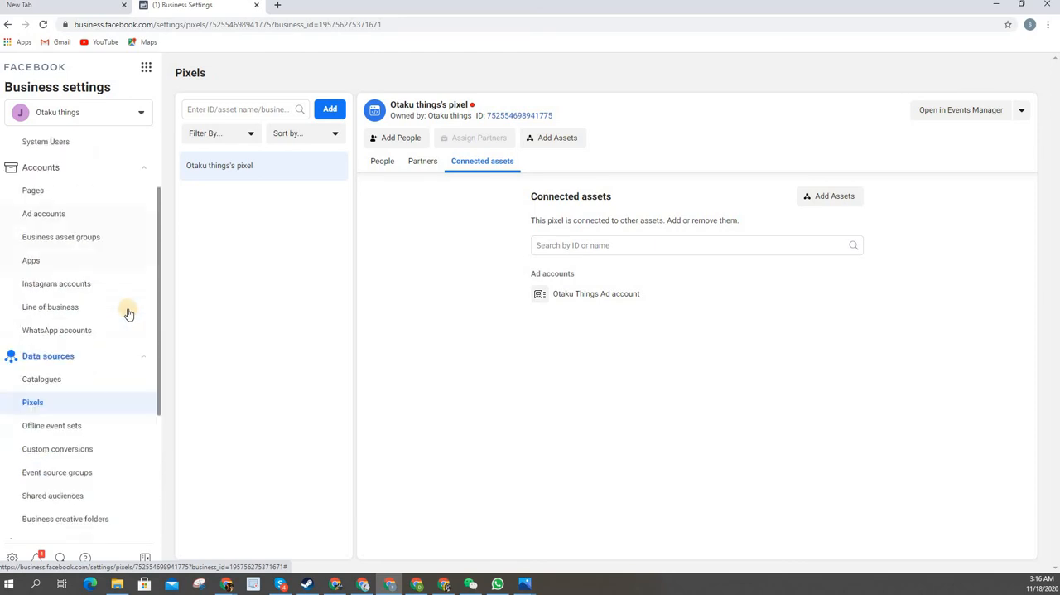